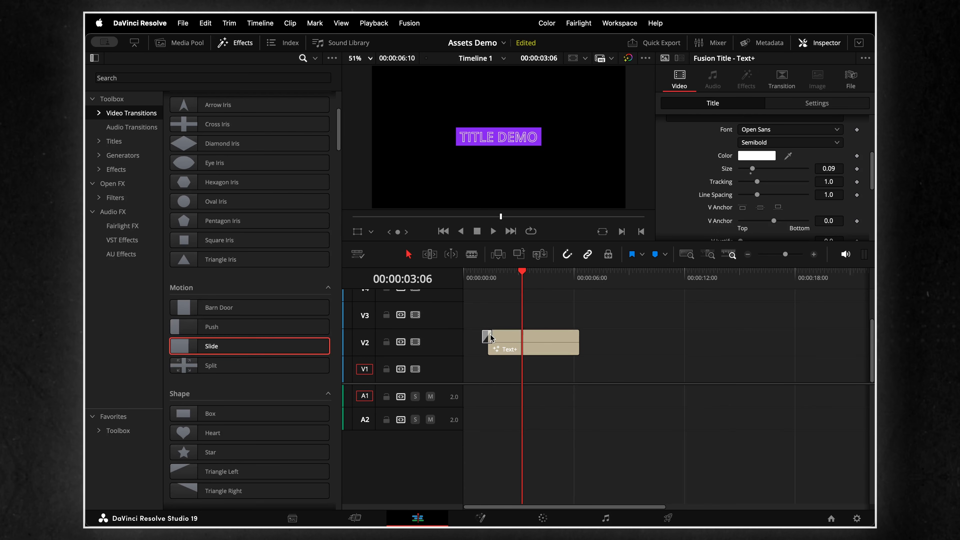
- Play back the Slide transition from just before the title clip starts
click(482, 278)
key(space)
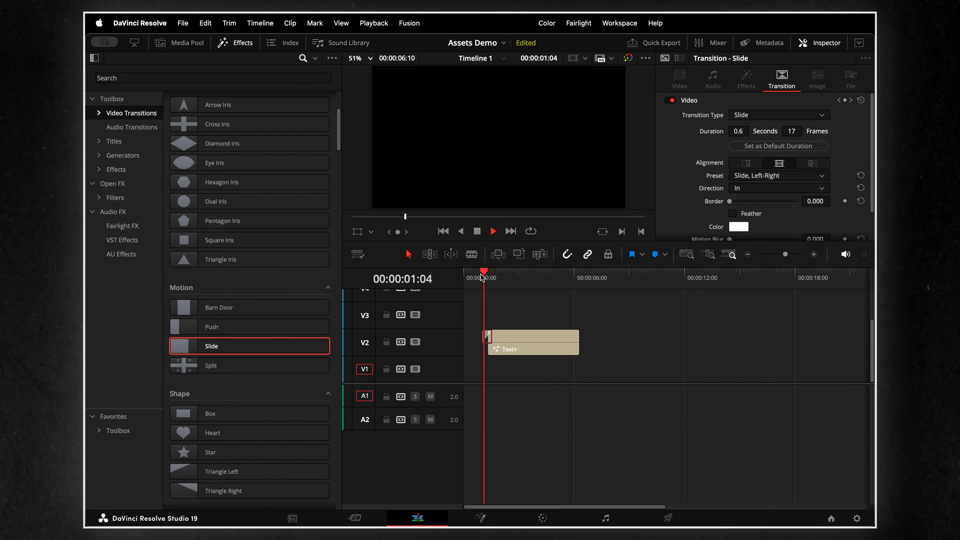
key(space)
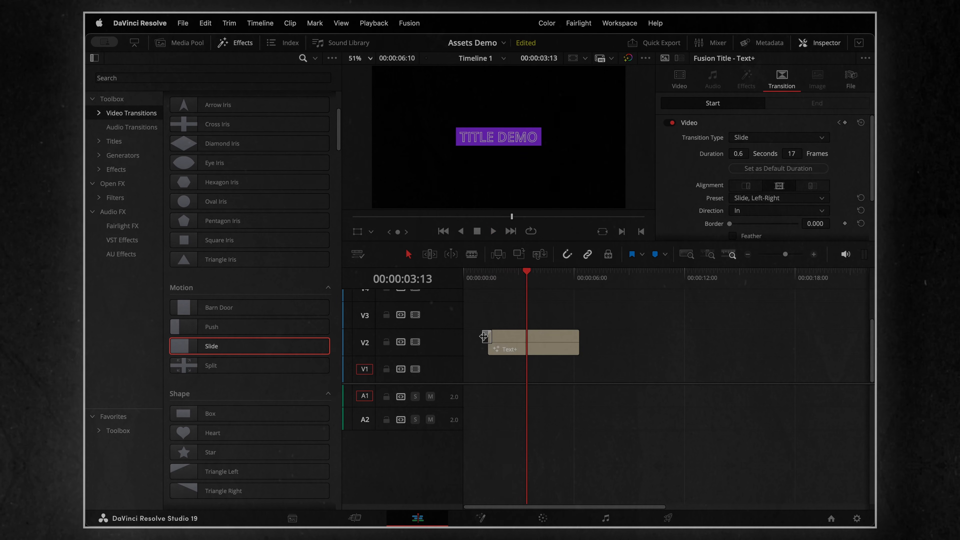
- Set the title's Slide transition duration to 0.4 seconds (11 frames) and its preset to Slide, Right-Left
click(487, 339)
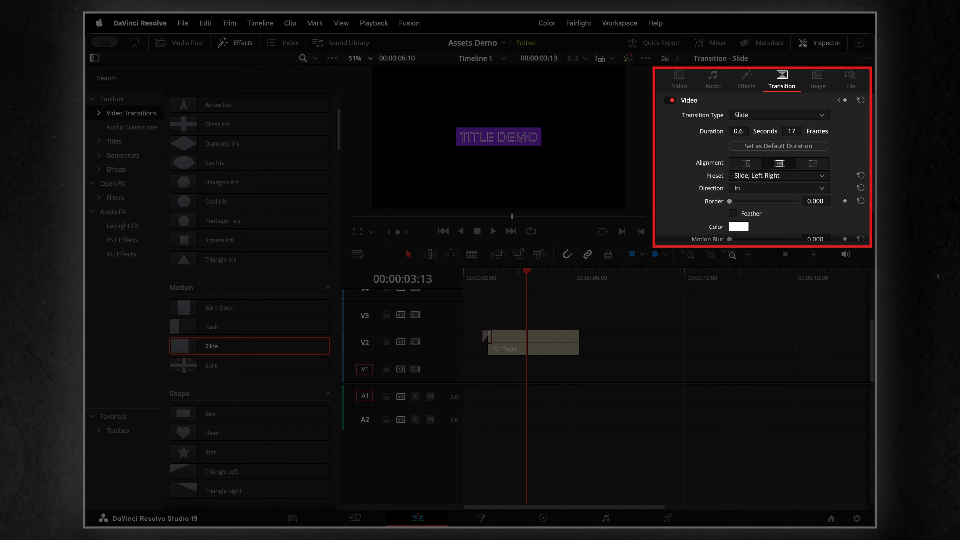
drag(738, 131, 731, 131)
click(816, 181)
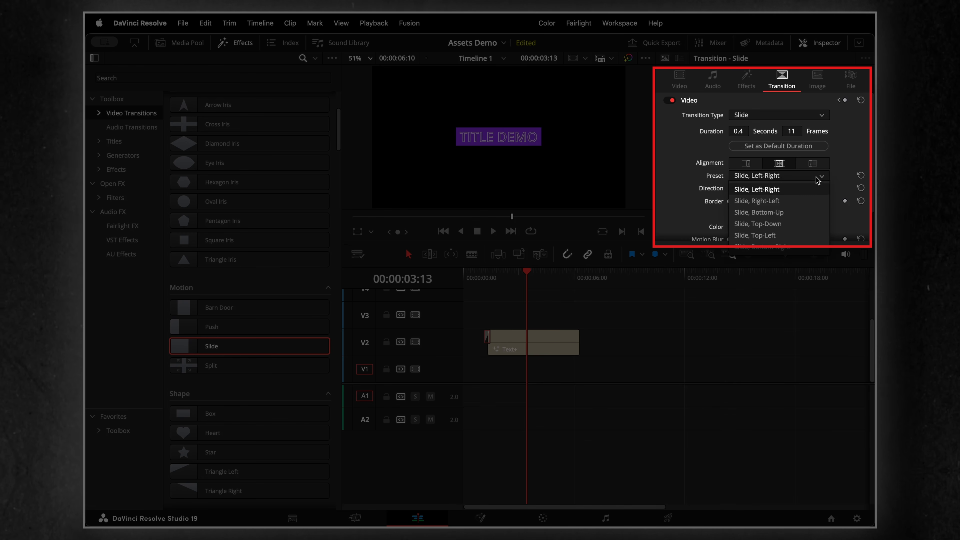
click(800, 200)
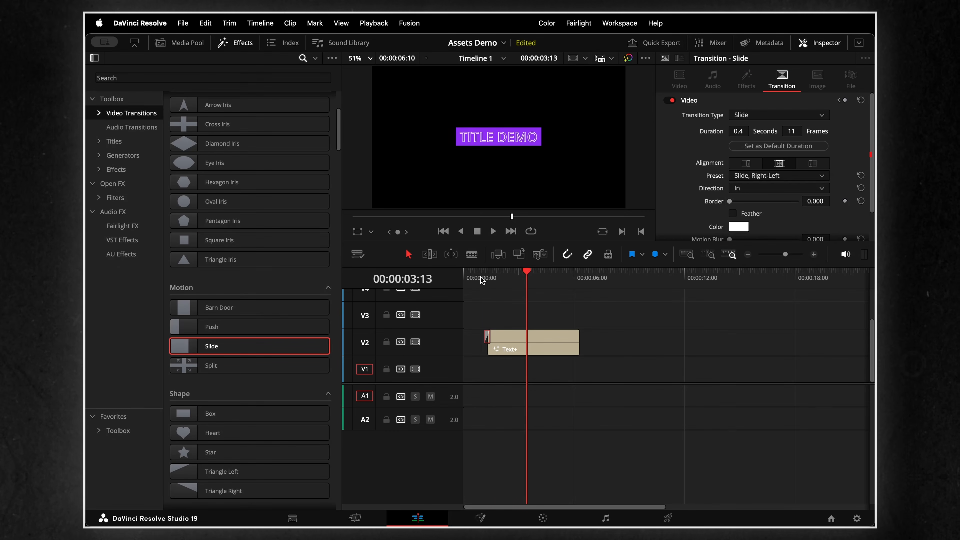
- Play the start of the title clip to preview the right-to-left slide
click(484, 280)
key(space)
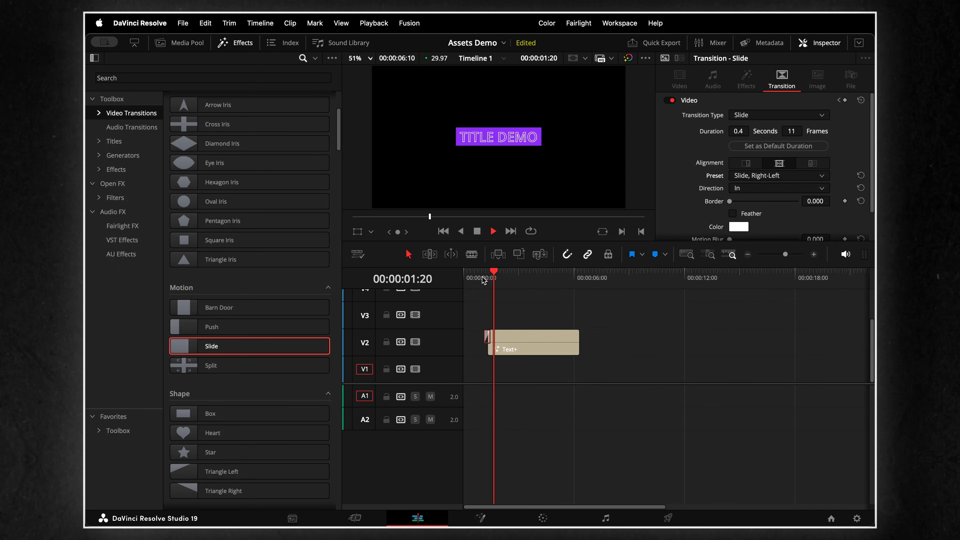
key(space)
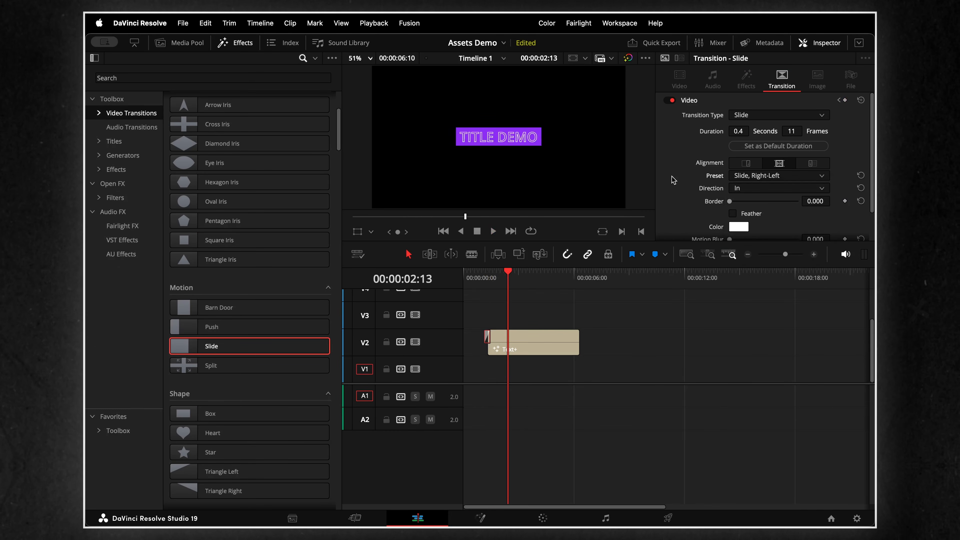
- Set the Slide transition's Motion Blur to about 0.305 and preview the title's entrance
scroll(673, 180, down, 3)
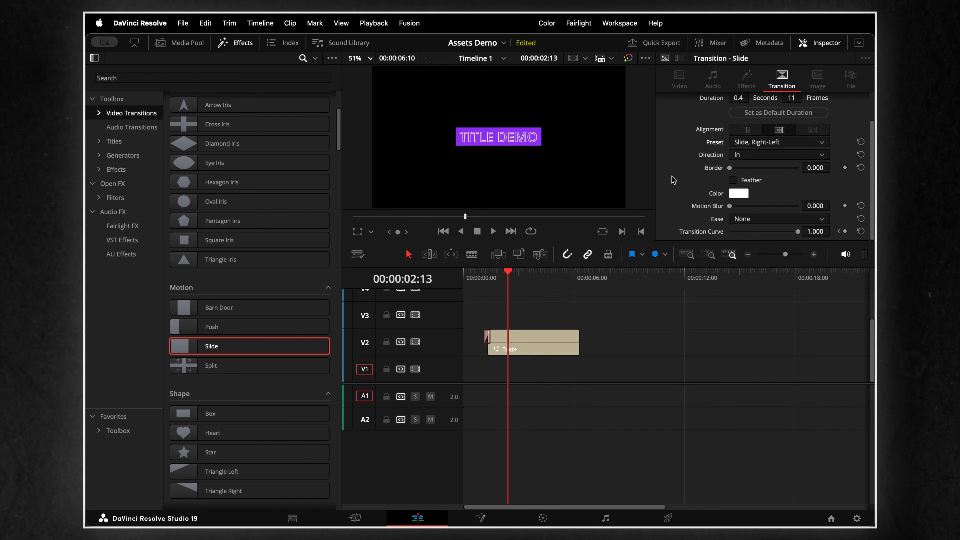
drag(730, 206, 745, 206)
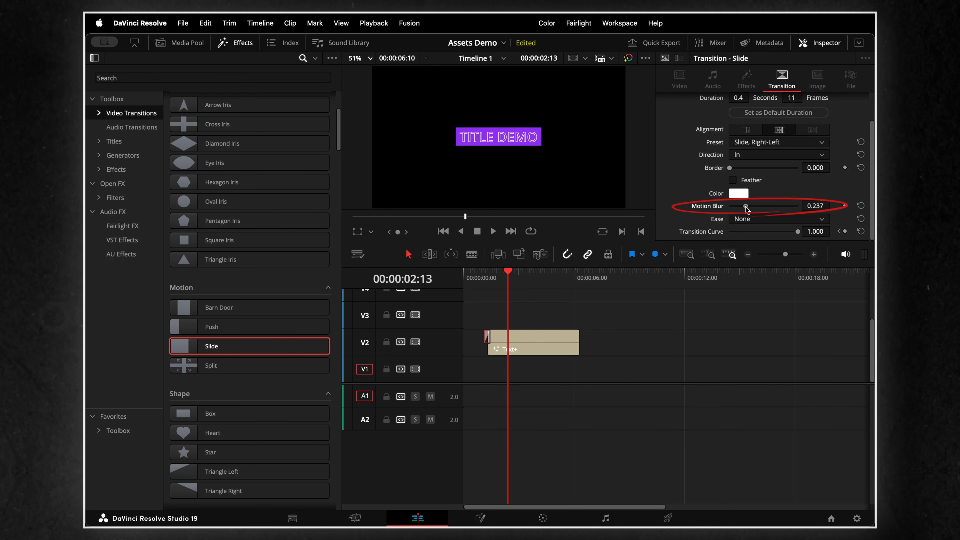
click(486, 274)
key(space)
click(485, 278)
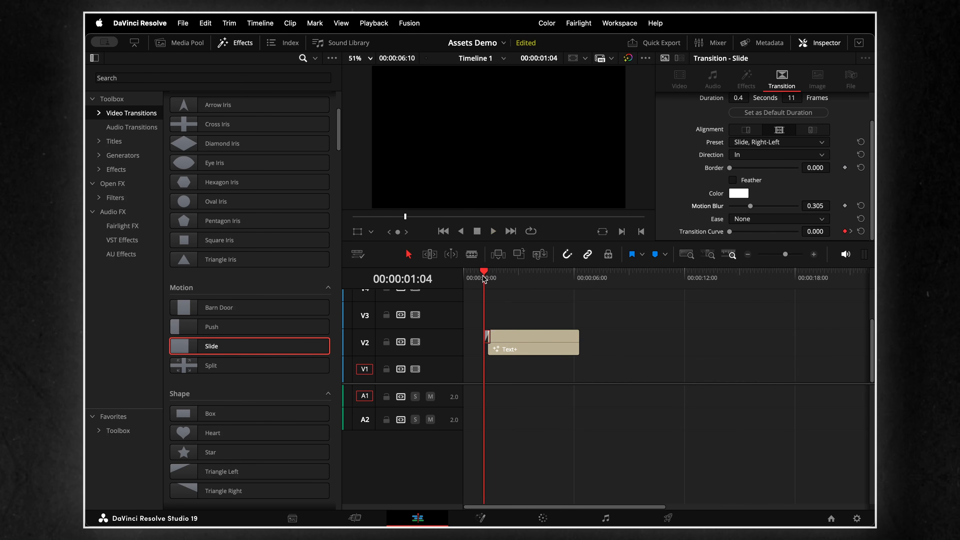
key(space)
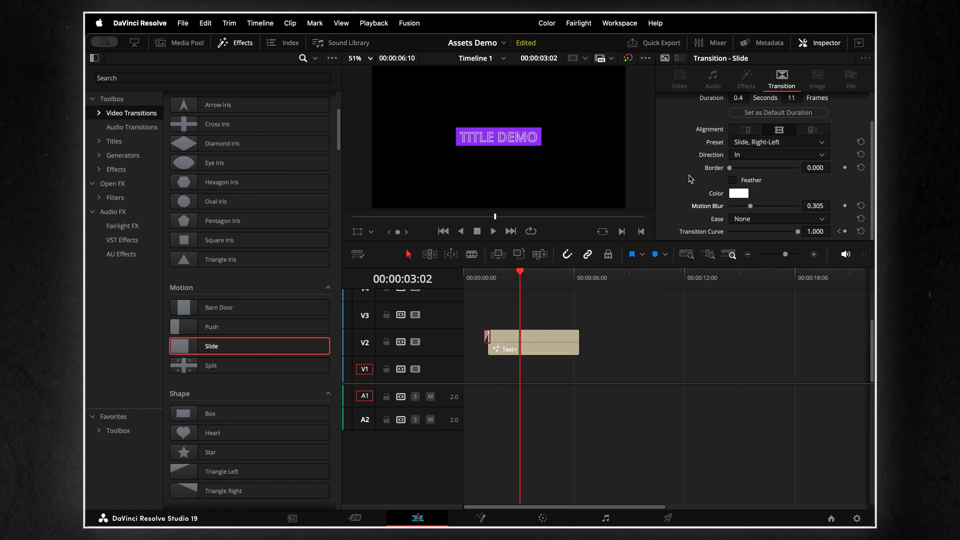
- Set the Slide transition's Ease to In & Out and preview the title's entrance
click(773, 220)
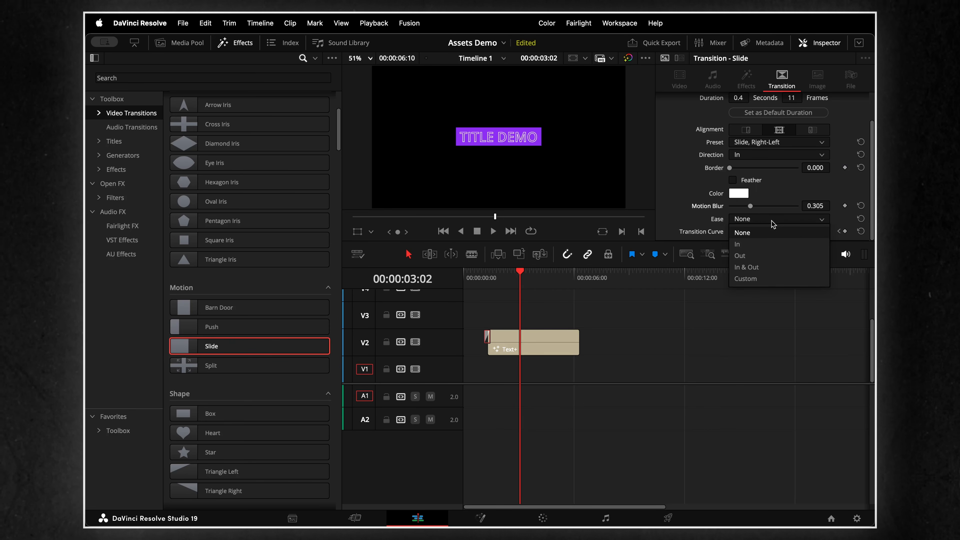
click(772, 267)
click(484, 279)
key(space)
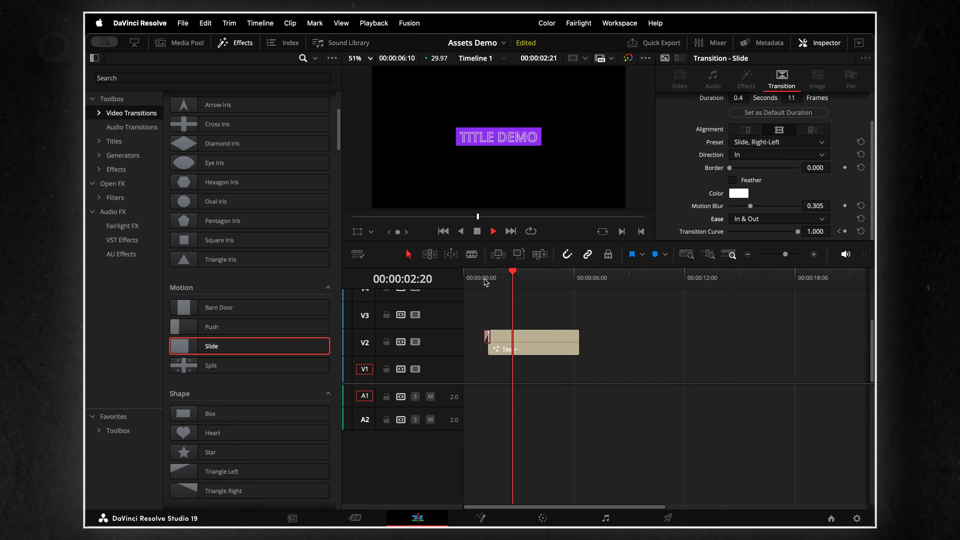
click(485, 280)
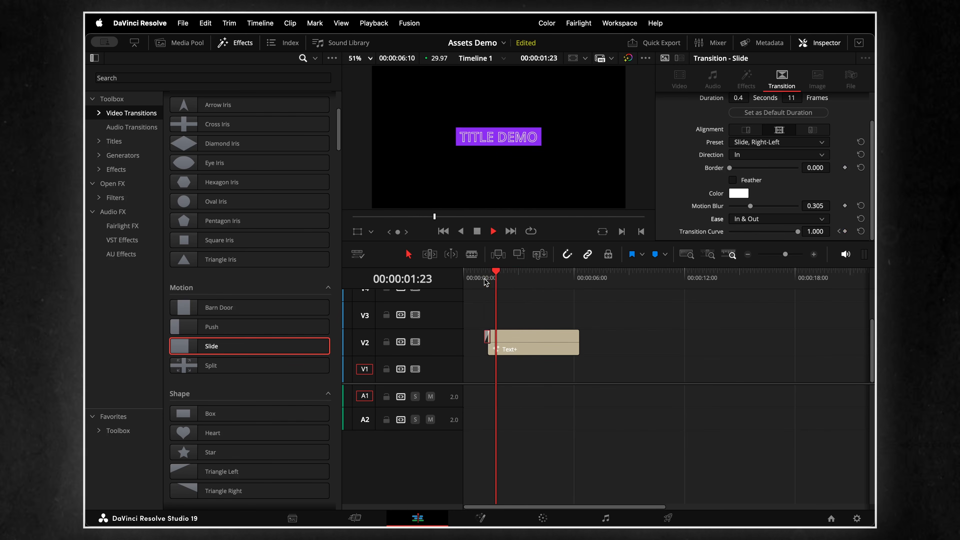
key(space)
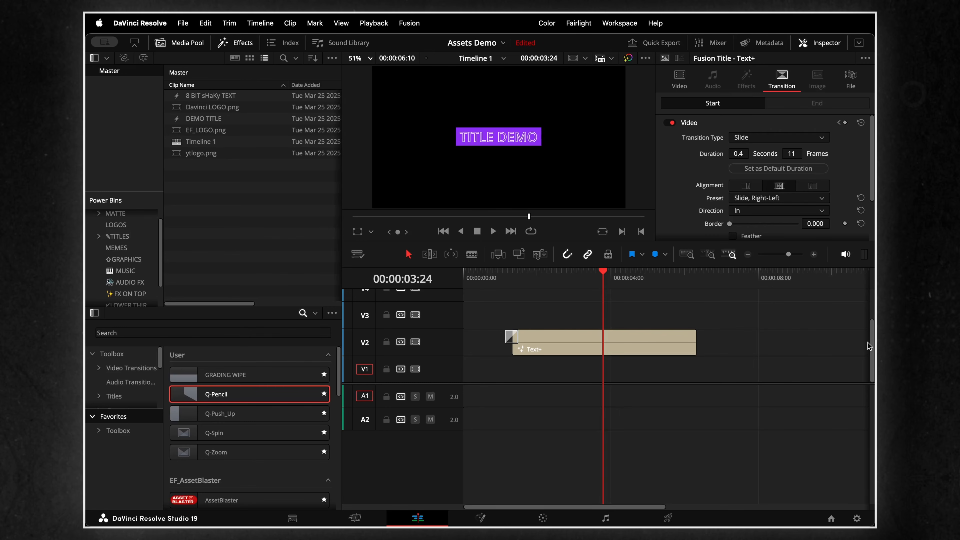
- Save the title's customised Slide transition as a preset named "Mega Awesome Slide In Transition You won't regret"
click(510, 337)
right_click(511, 340)
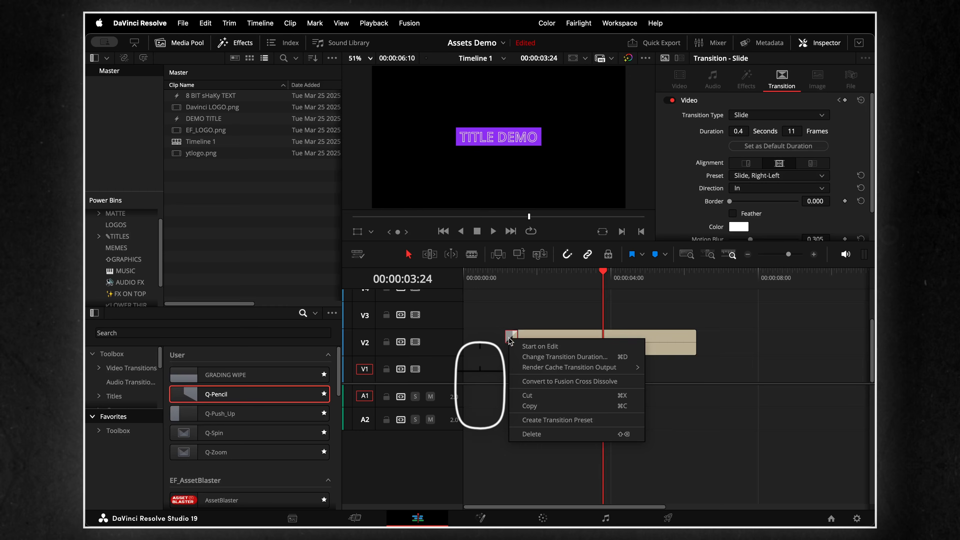
click(567, 420)
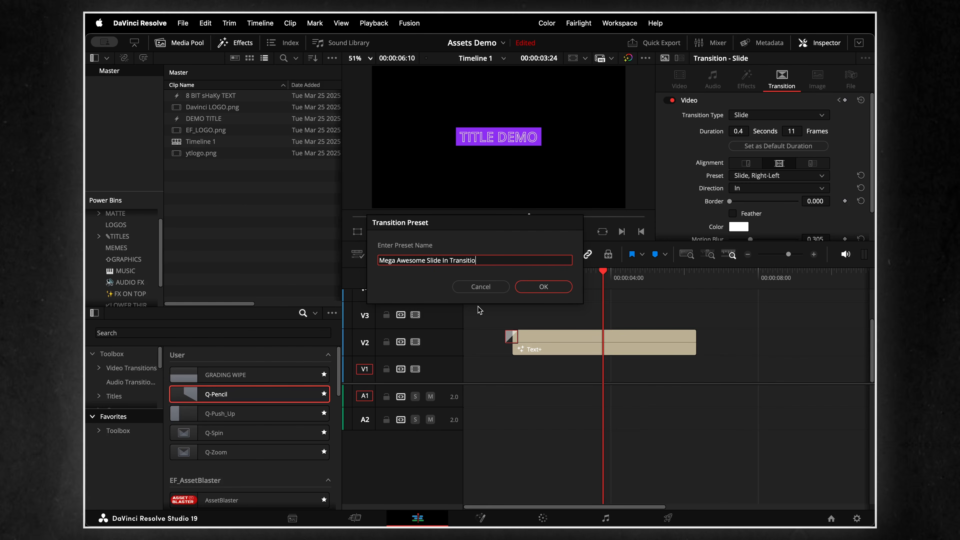
text(egret)
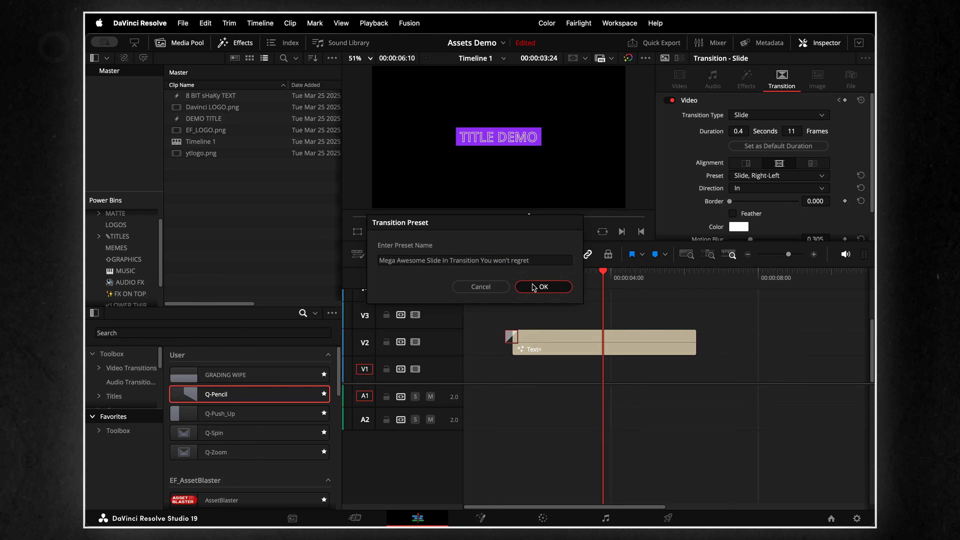
click(533, 286)
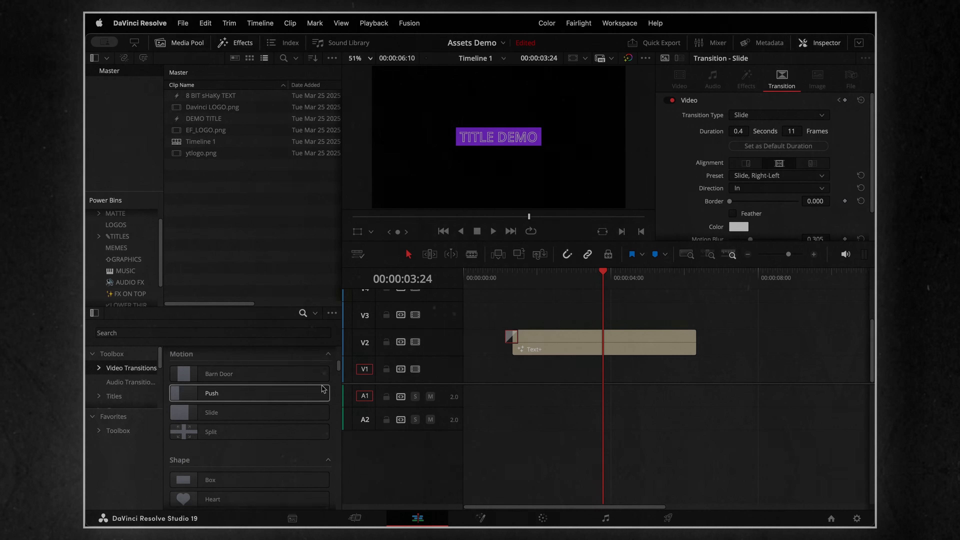
scroll(323, 389, down, 10)
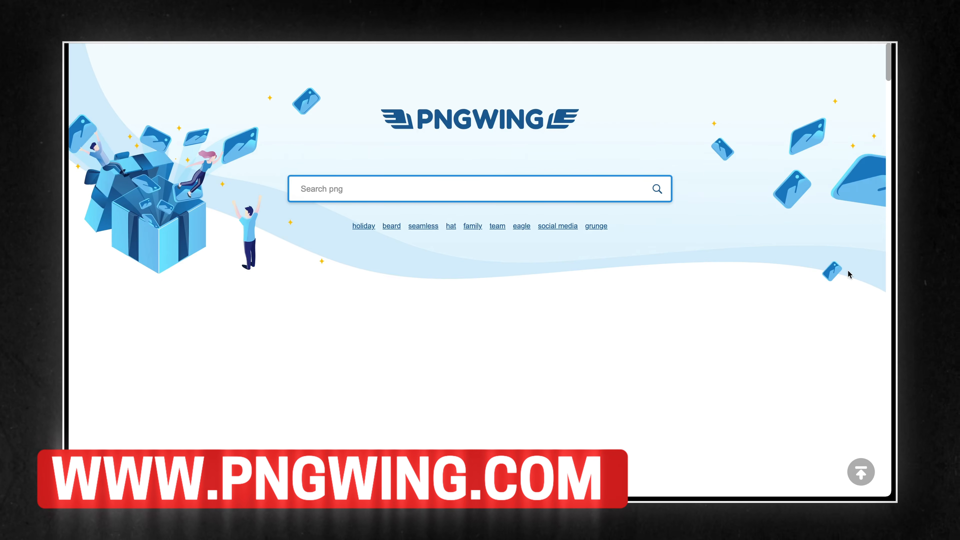
scroll(789, 191, down, 10)
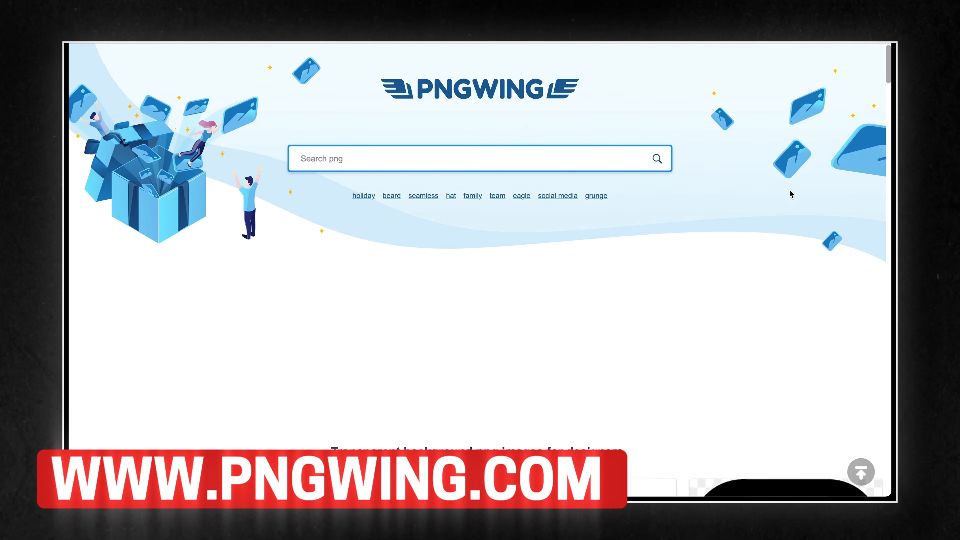
- Switch to the PNGWING website and search it for "davinci resolve"
scroll(789, 191, down, 15)
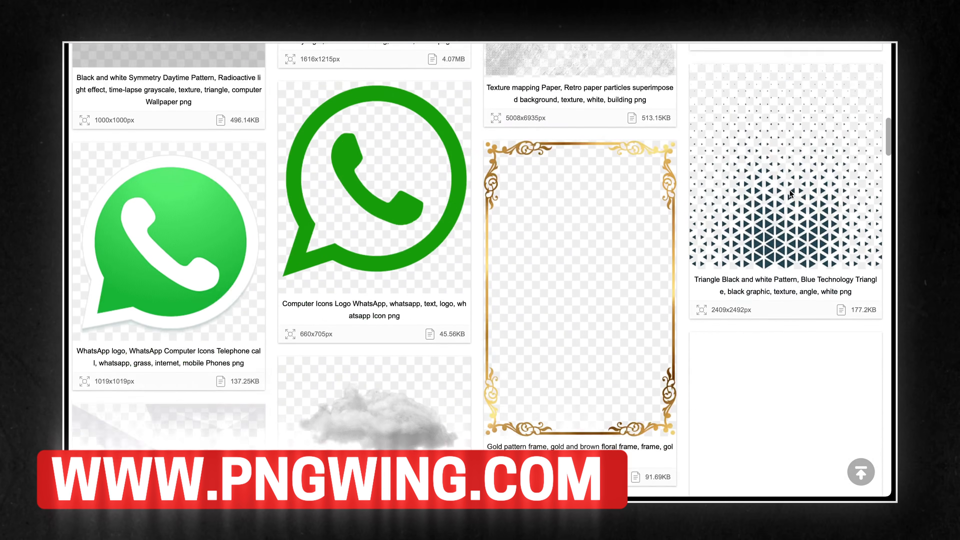
scroll(789, 189, down, 15)
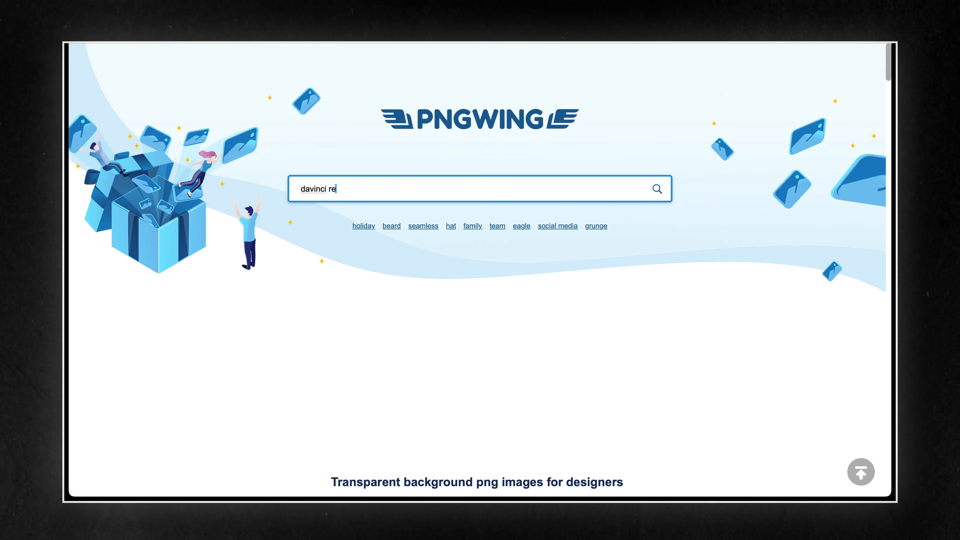
key(Return)
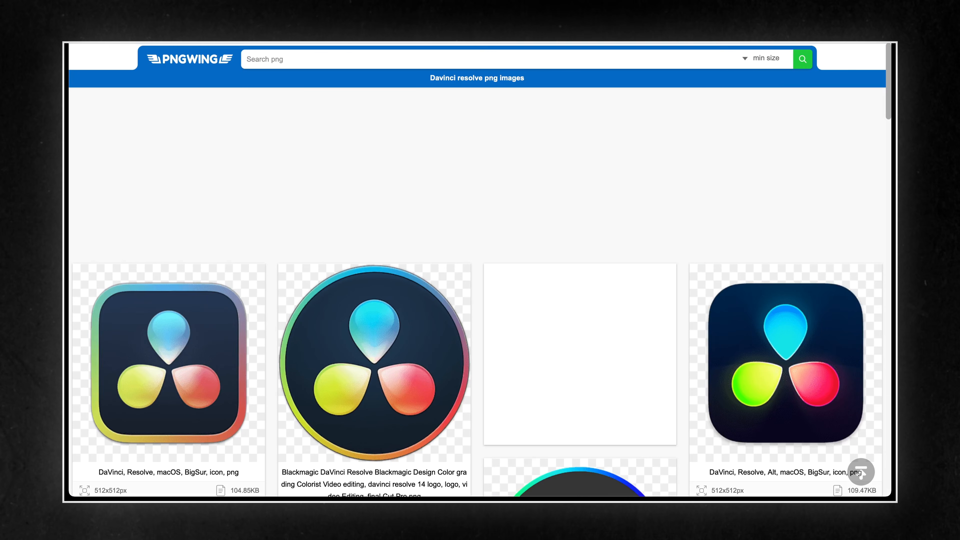
- Browse the search results and open the "DaVinci, Resolve, macOS, BigSur, icon" image
scroll(674, 155, down, 15)
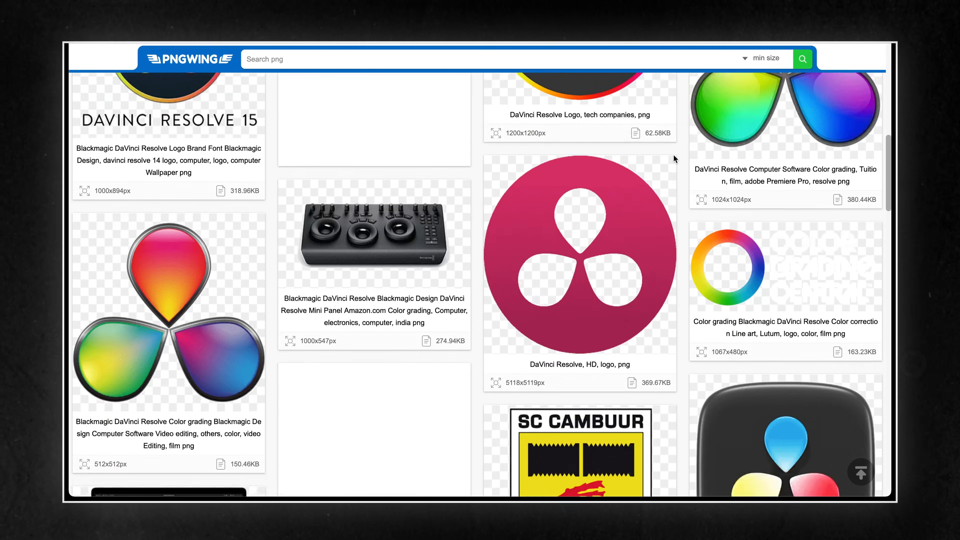
scroll(674, 154, up, 15)
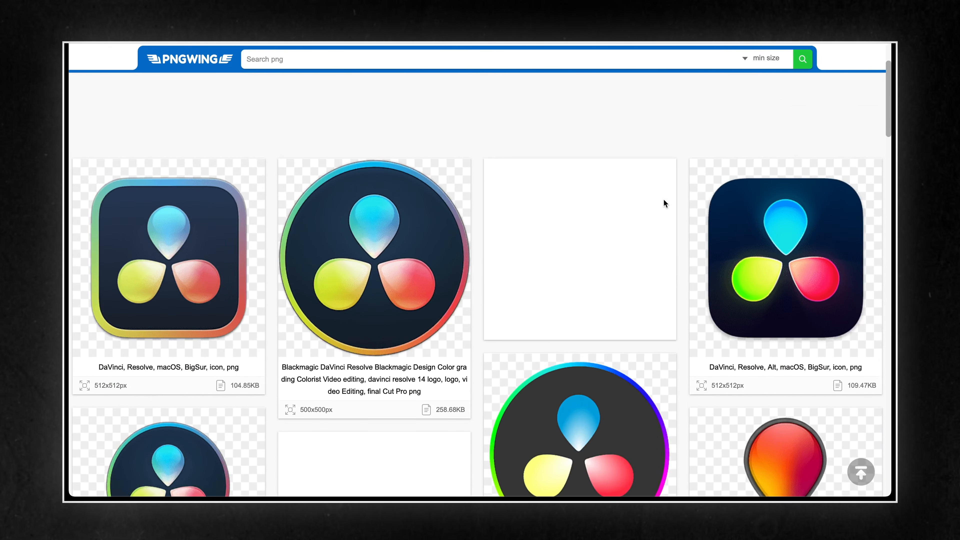
click(191, 262)
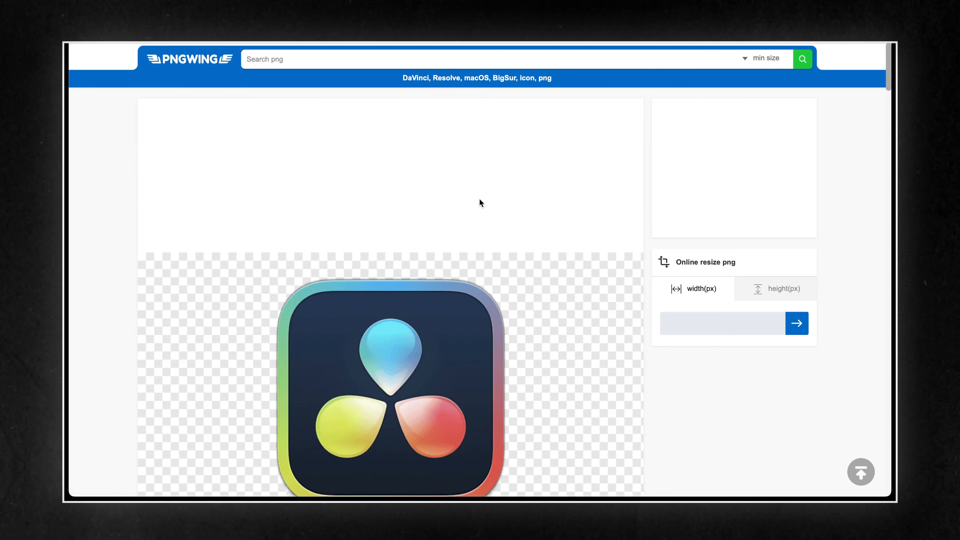
- Download the DaVinci Resolve icon PNG, solving the click-in-order captcha
scroll(534, 203, down, 10)
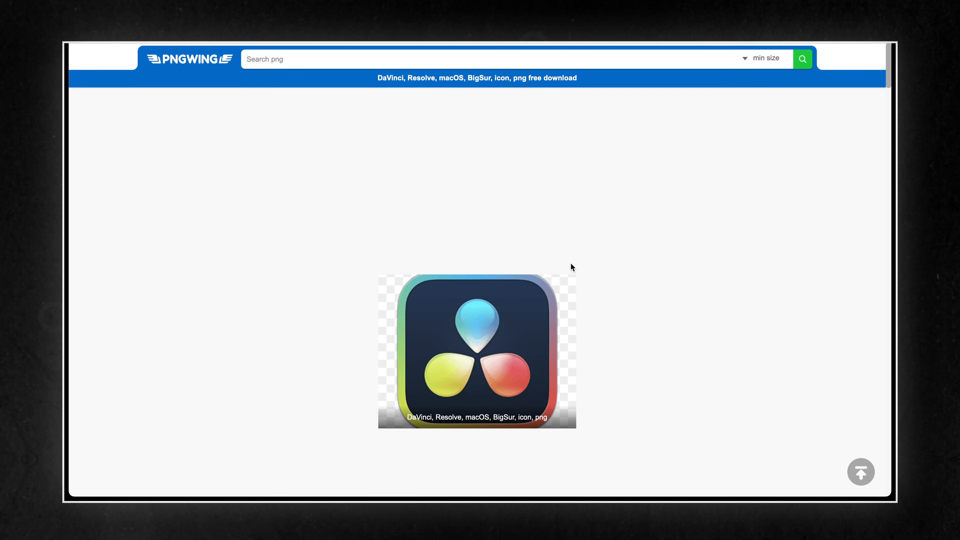
scroll(623, 251, down, 8)
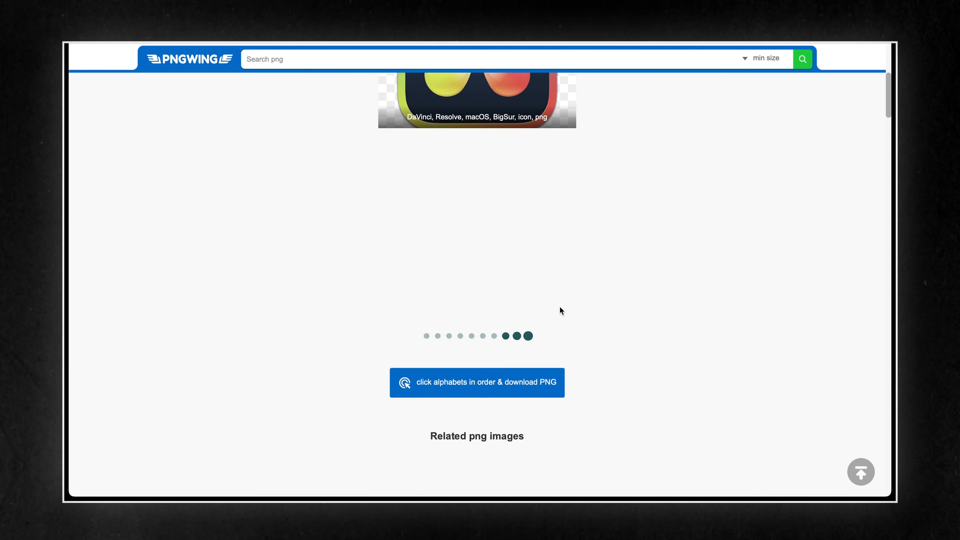
click(483, 383)
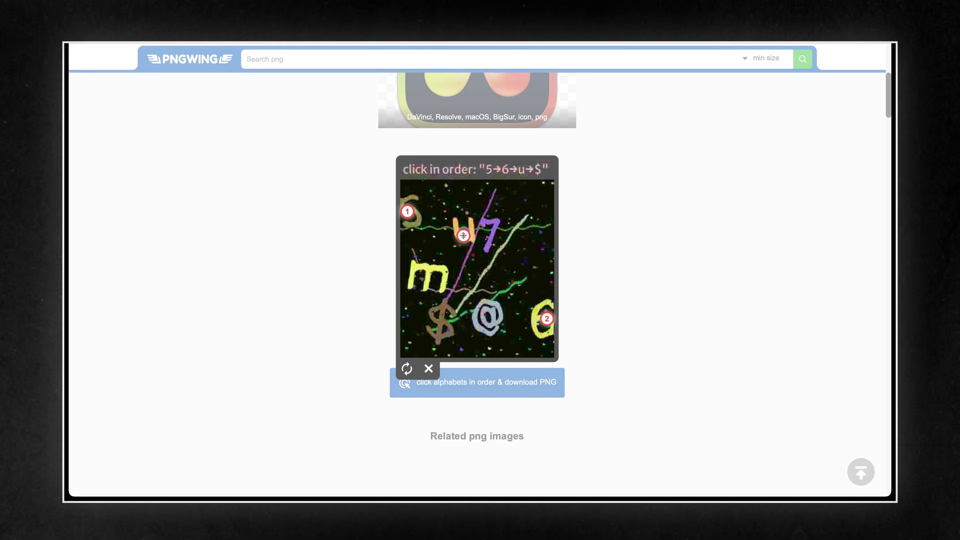
click(446, 306)
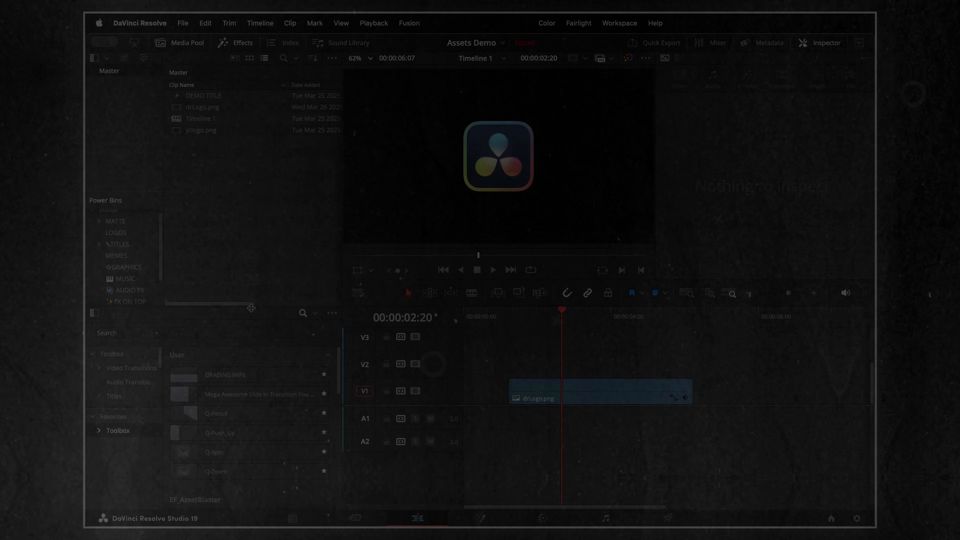
- Switch to DaVinci Resolve, apply the favourite Mega Awesome Slide In Transition preset to the start of drLogo.png on V1, and preview it
click(116, 355)
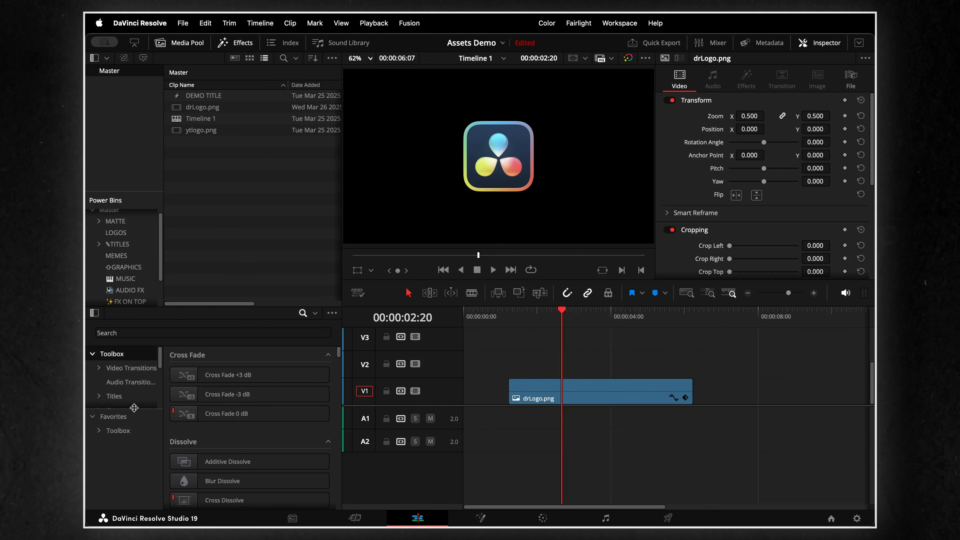
click(114, 416)
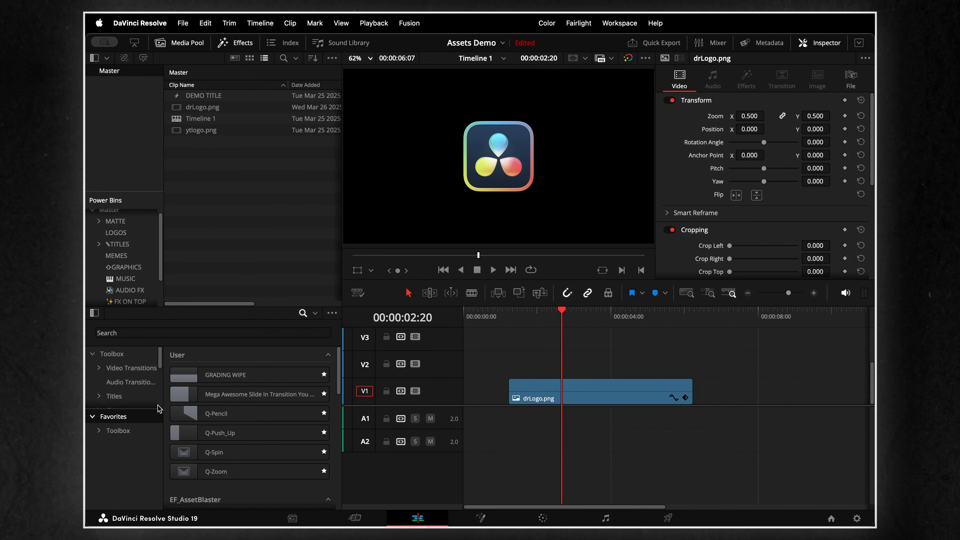
drag(241, 397, 507, 386)
click(503, 318)
key(space)
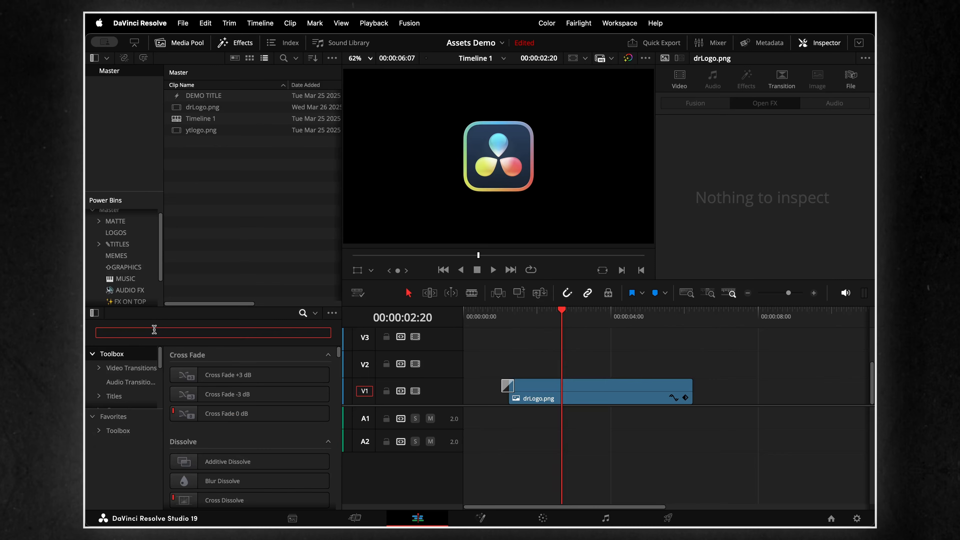
- Find the Resolve FX Camera Shake effect by searching for "camera shake", apply it to drLogo.png on V1, and preview it
text(camera)
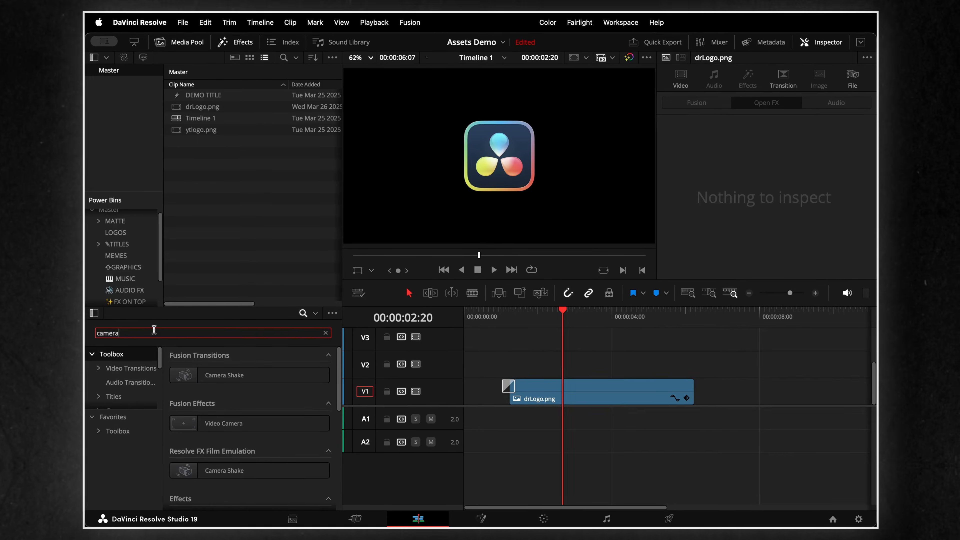
text( shake)
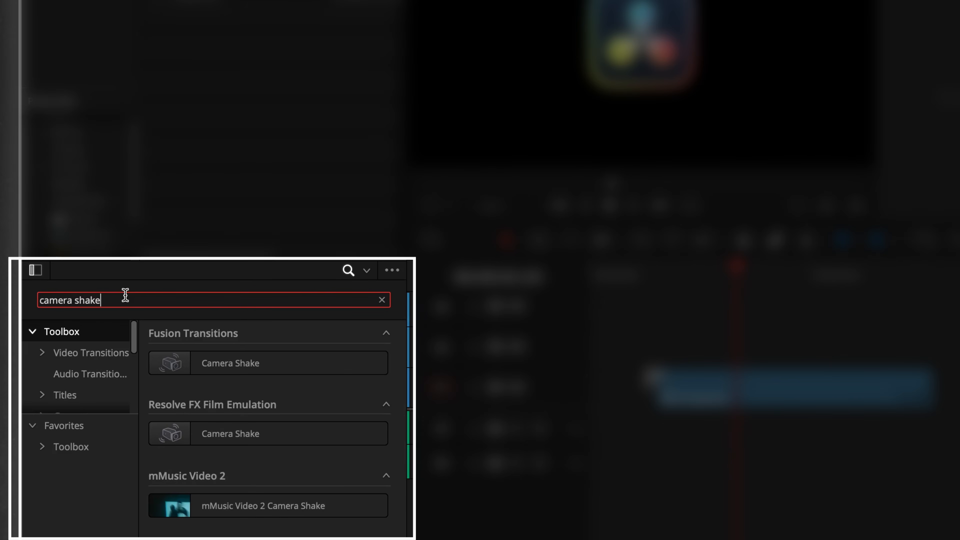
click(290, 433)
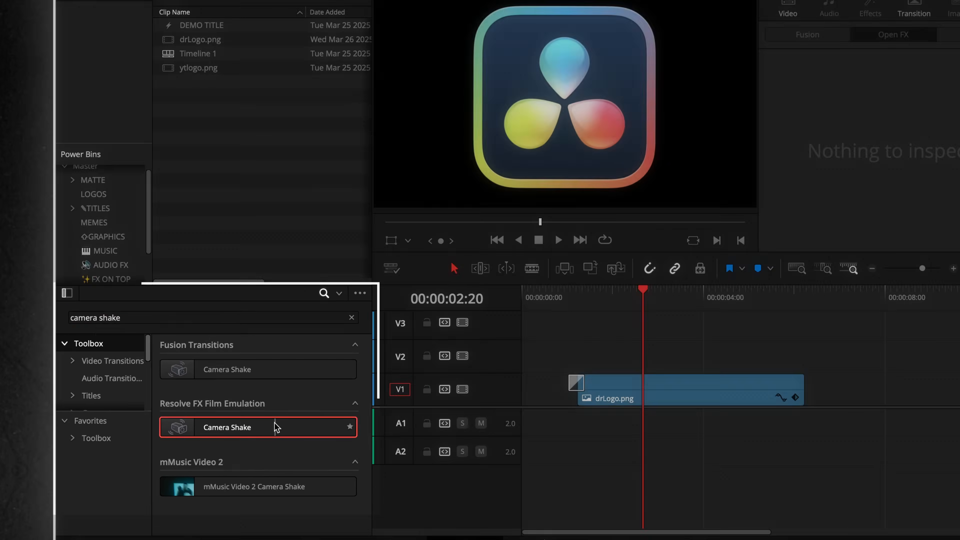
drag(277, 428, 677, 396)
drag(589, 397, 589, 396)
key(space)
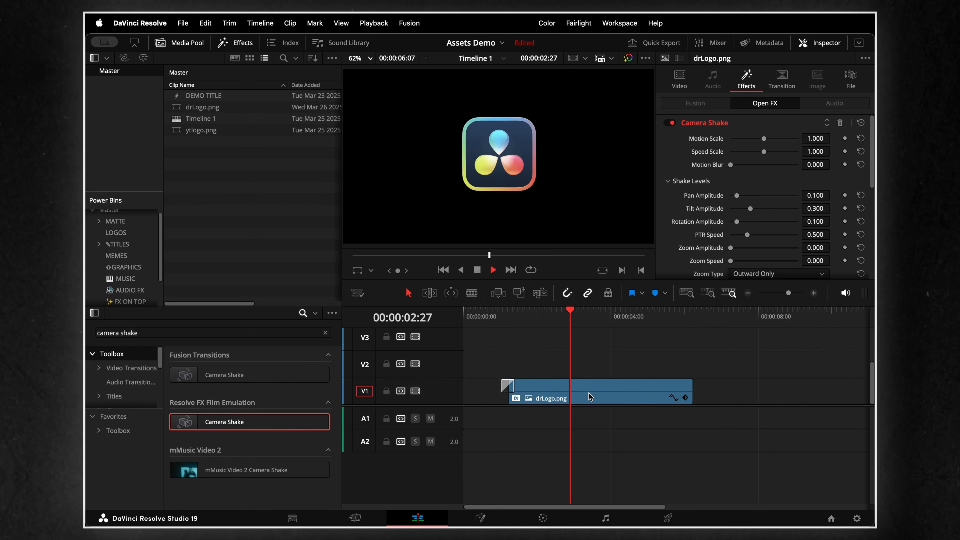
key(space)
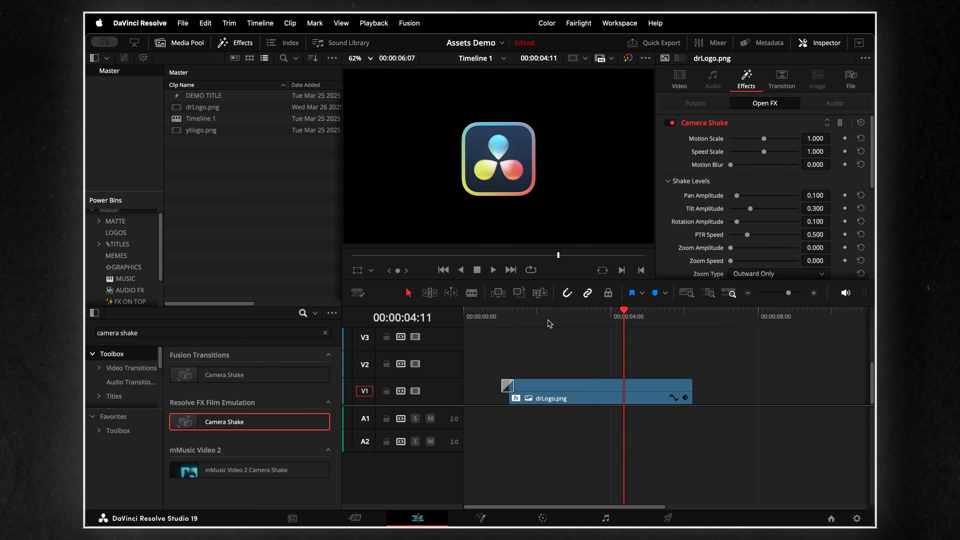
- Set Camera Shake's Motion Scale to 0.217 and Speed Scale to 1.752, and play the logo clip
click(545, 315)
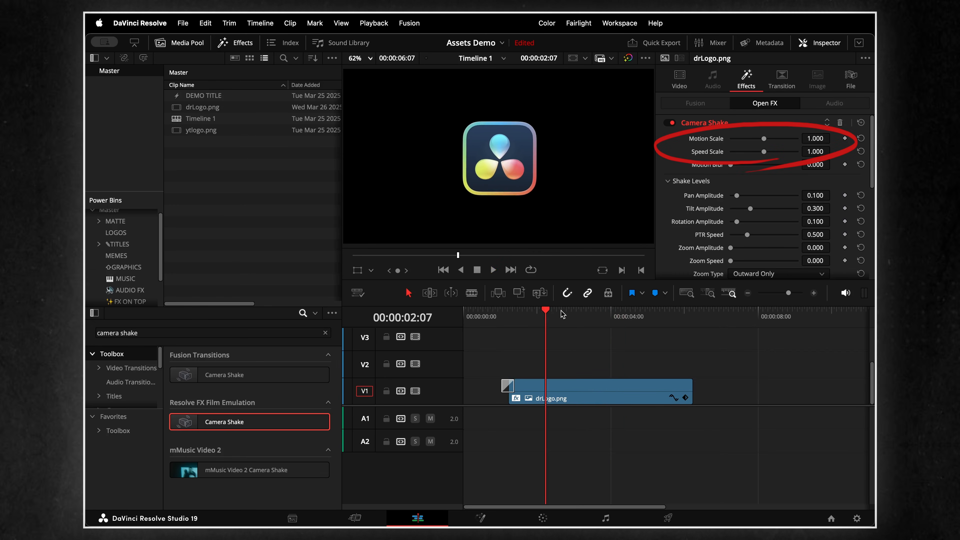
mouse_move(764, 139)
mouse_down()
mouse_move(738, 144)
mouse_move(789, 152)
mouse_up()
click(533, 316)
key(space)
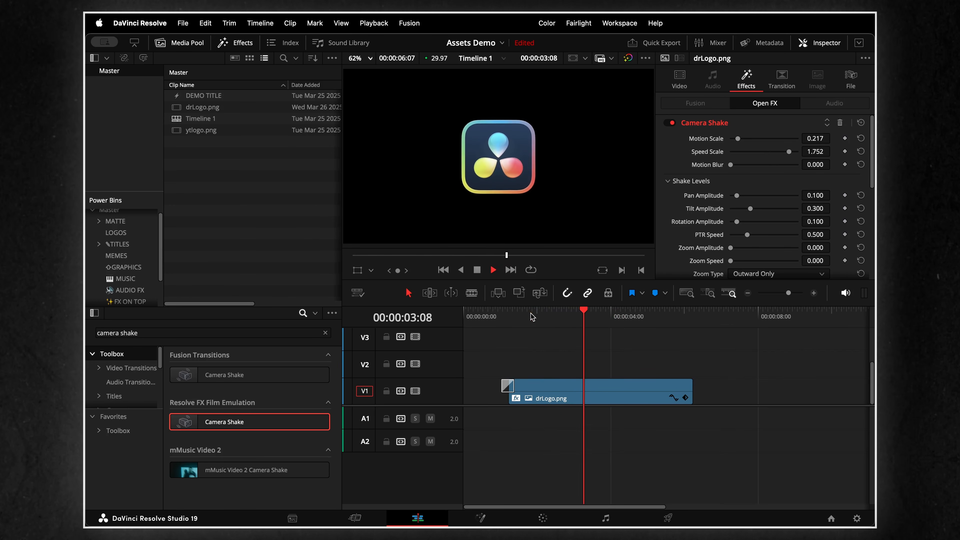
key(space)
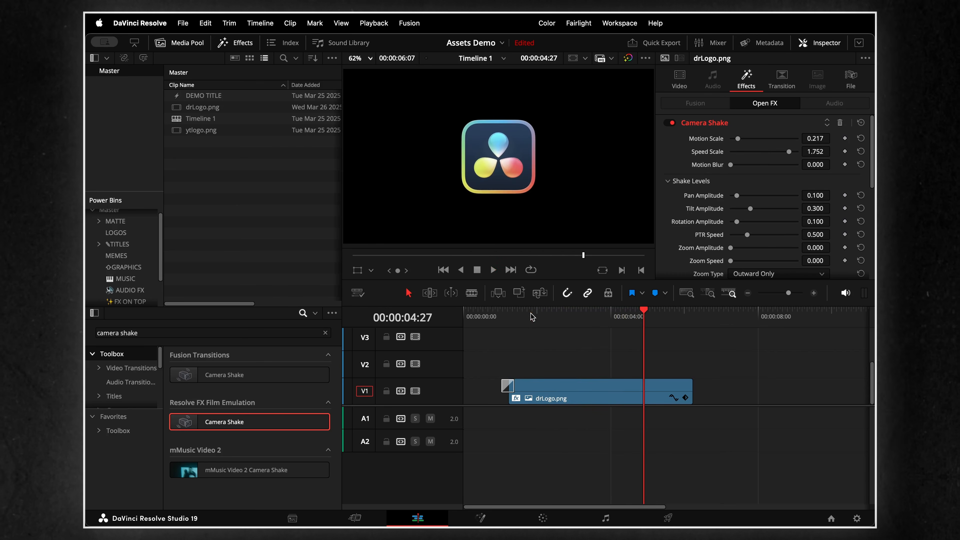
drag(532, 317, 526, 316)
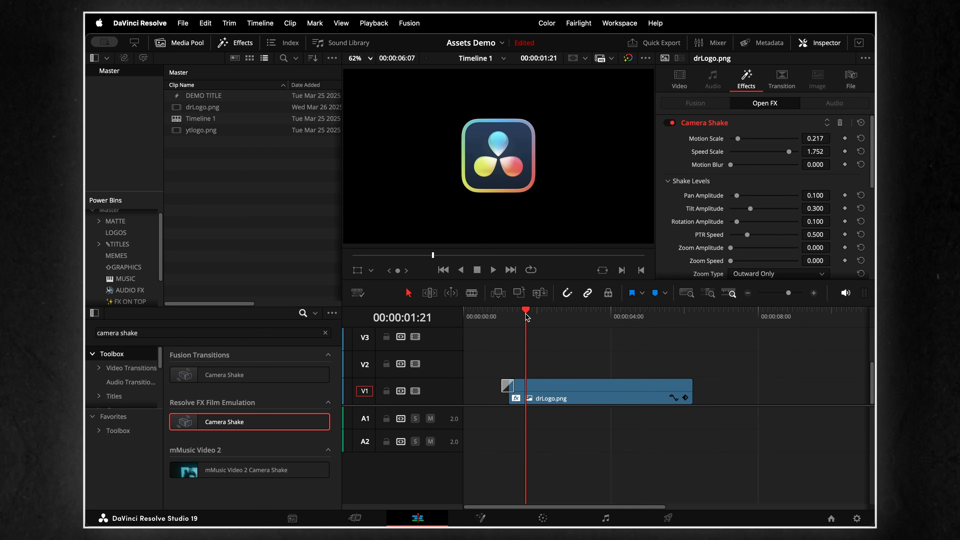
- Keyframe Camera Shake's Motion Scale from 0.000 at 00:00:01:07 to 1.891 at 00:00:06:02 on drLogo.png, and preview the growing shake
drag(525, 317, 509, 316)
click(590, 397)
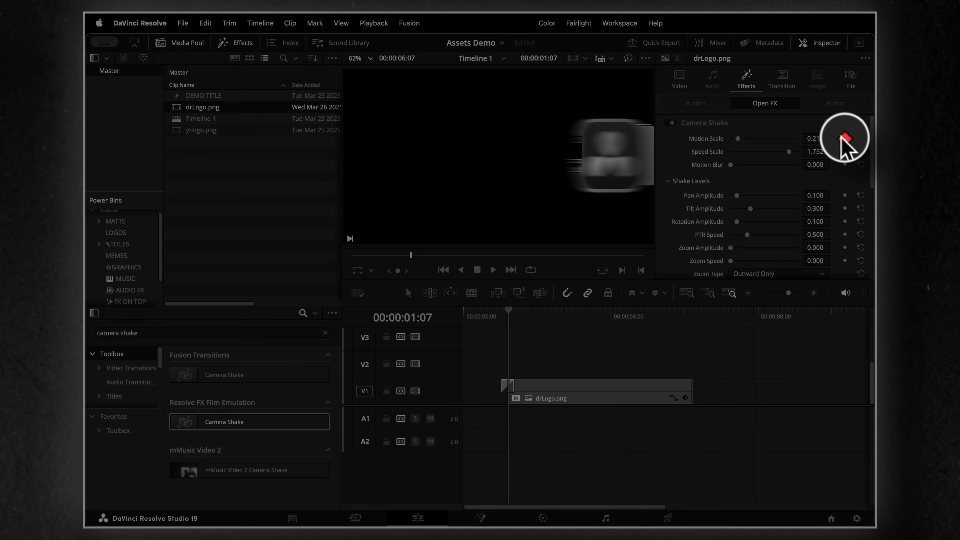
drag(737, 138, 725, 141)
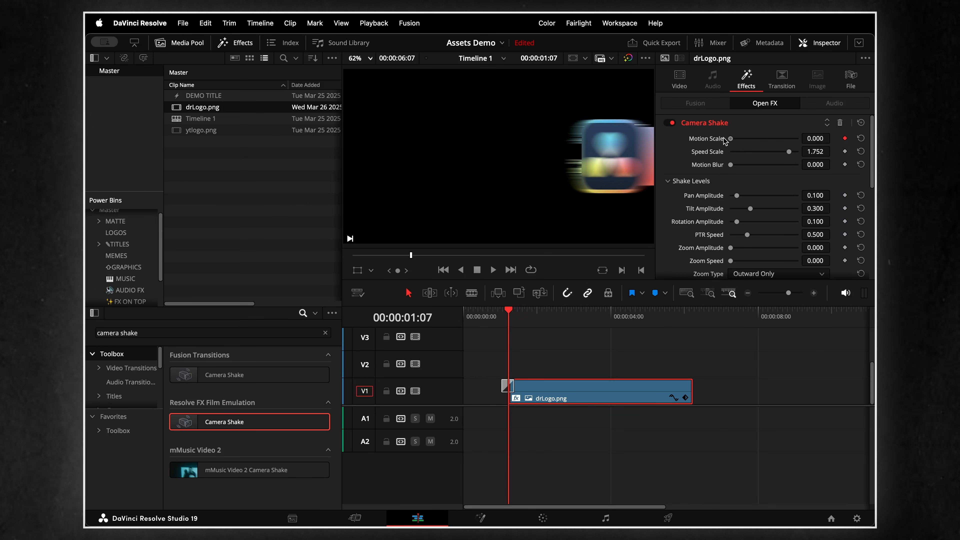
drag(601, 312, 686, 313)
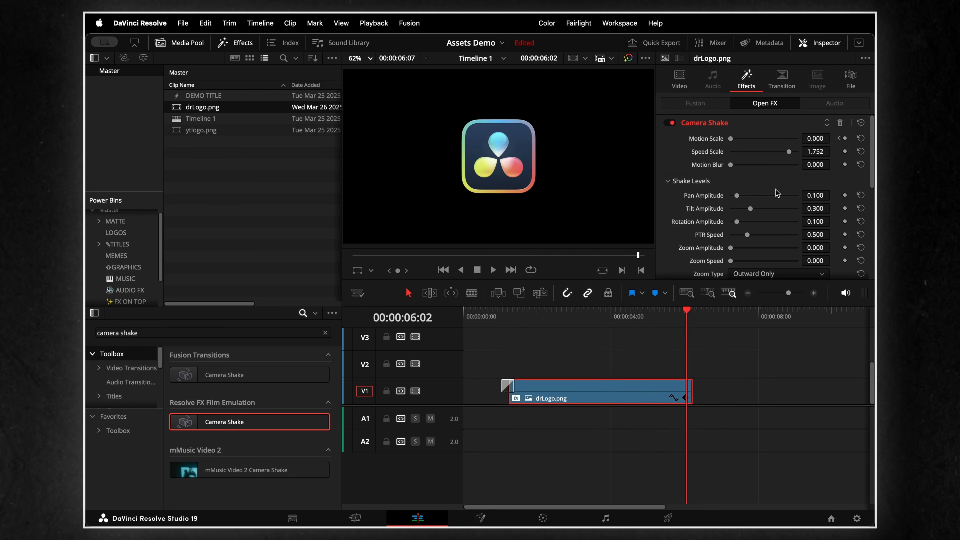
drag(739, 140, 792, 141)
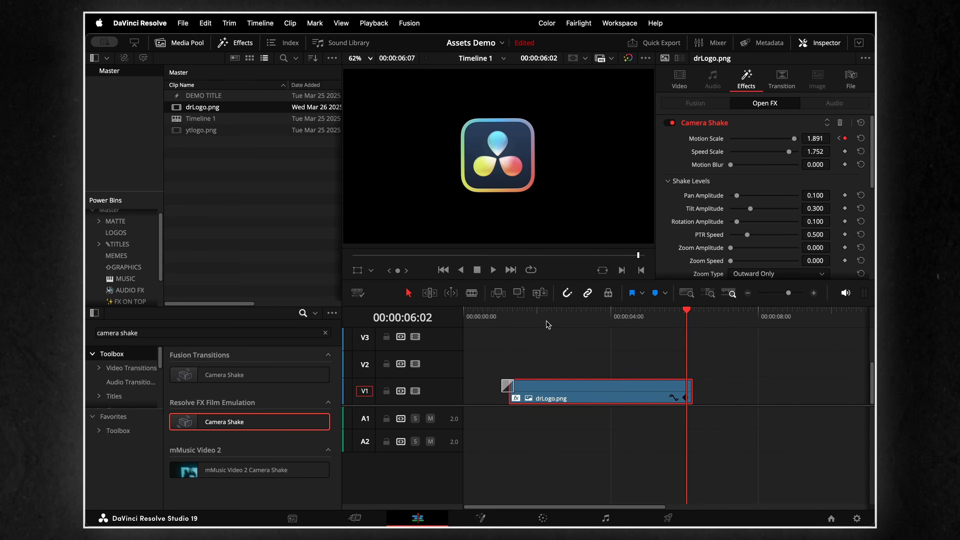
click(513, 315)
key(space)
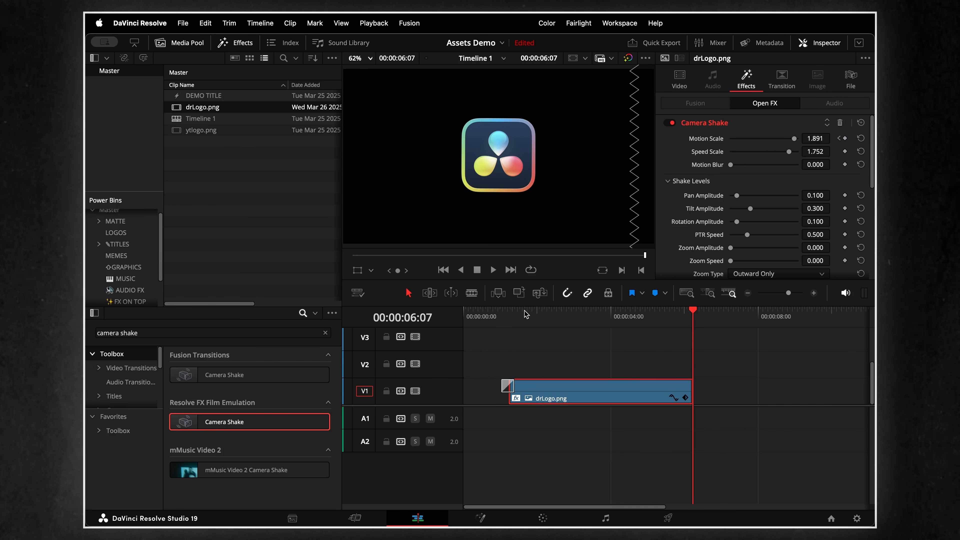
click(546, 317)
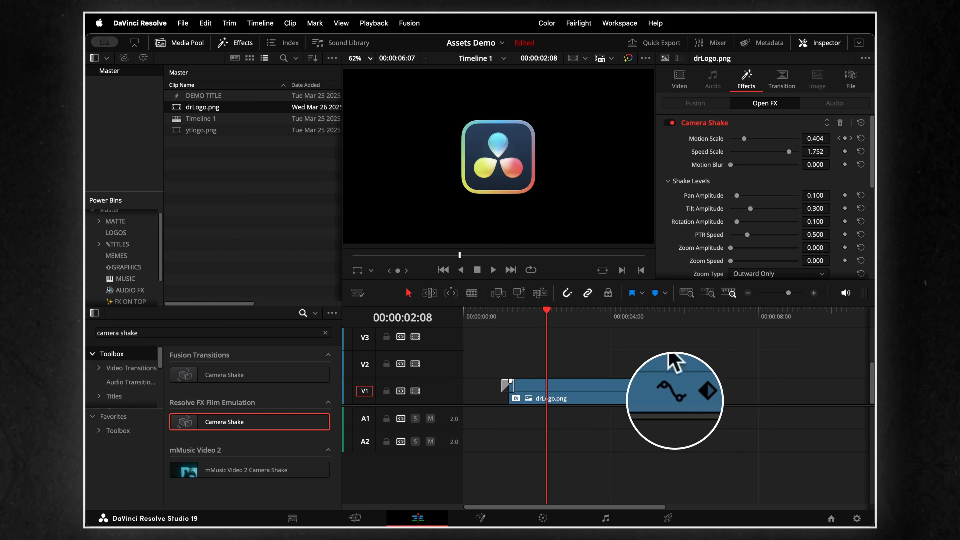
- Show the Motion Scale keyframe curve of drLogo.png and move its two keyframes to the clip's very start and end
click(672, 396)
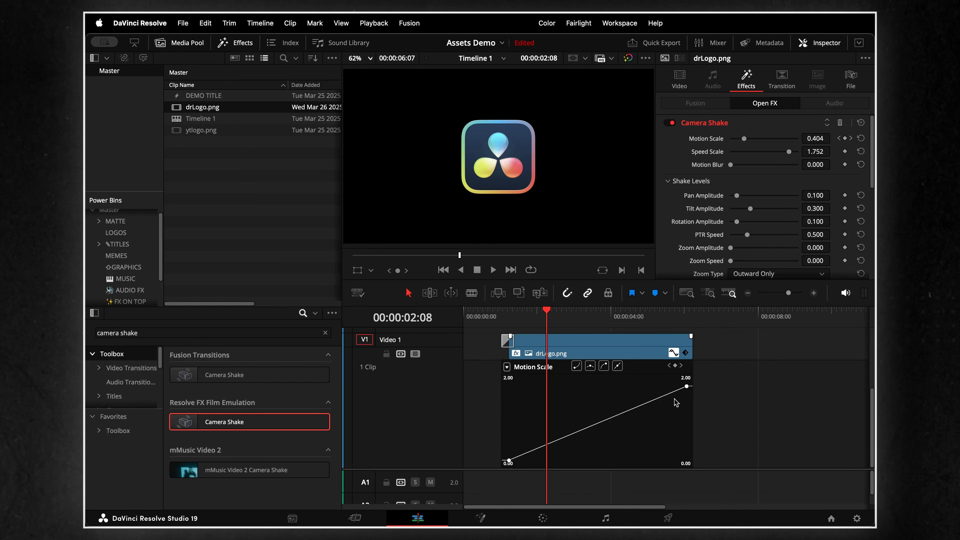
mouse_move(508, 461)
mouse_down()
mouse_move(510, 443)
mouse_move(515, 456)
mouse_move(538, 457)
mouse_move(501, 461)
mouse_up()
mouse_move(685, 381)
mouse_down()
mouse_move(687, 416)
mouse_move(695, 374)
mouse_up()
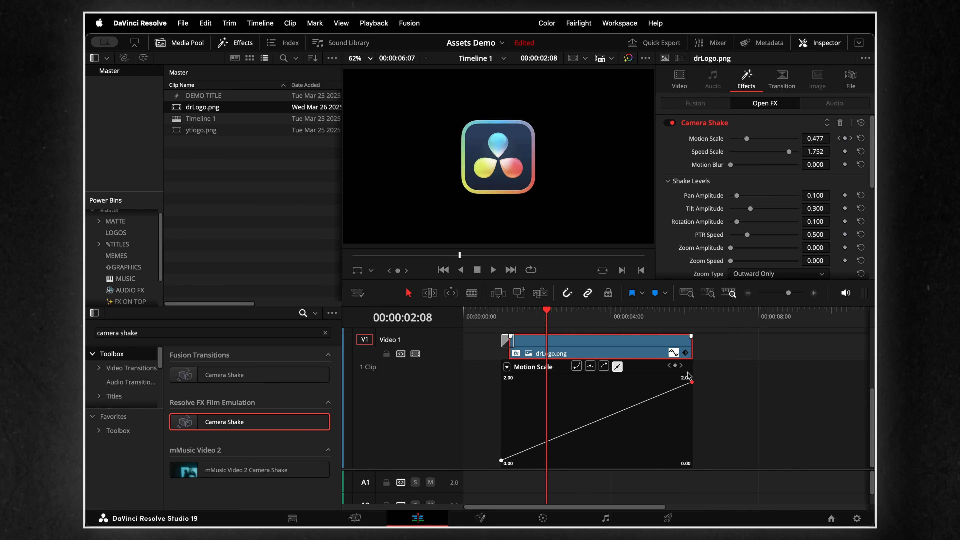
- Ease the Motion Scale curve into its last keyframe and out of its first keyframe, and preview the clip
click(604, 366)
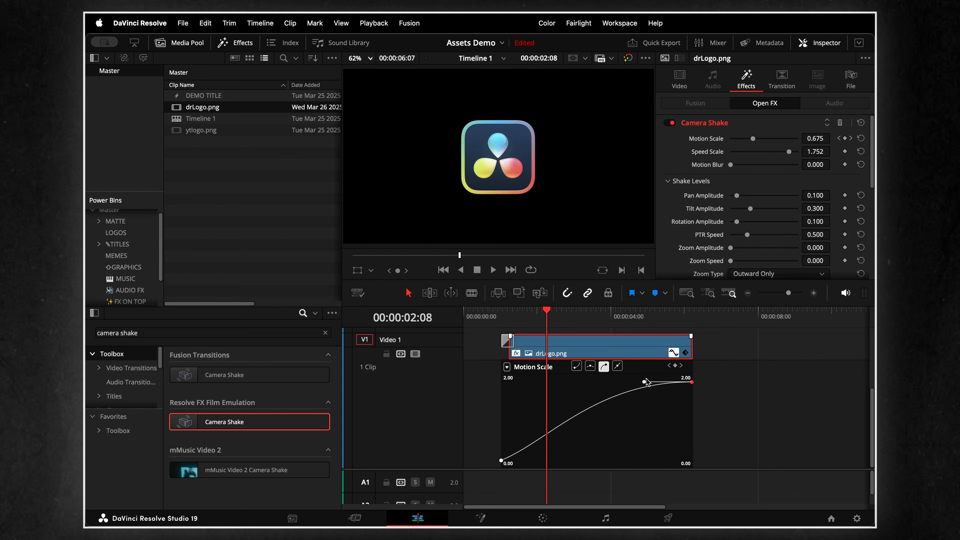
click(501, 460)
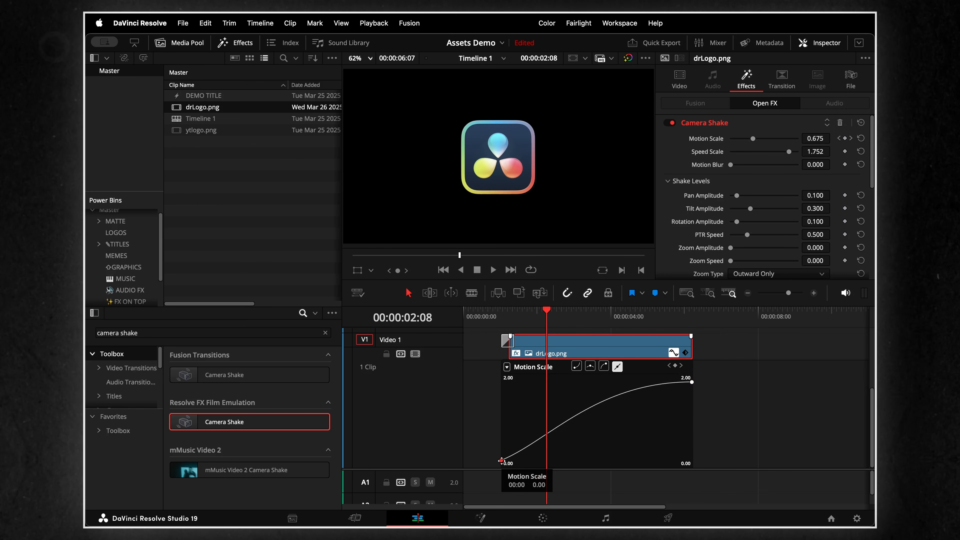
click(576, 366)
click(509, 316)
key(space)
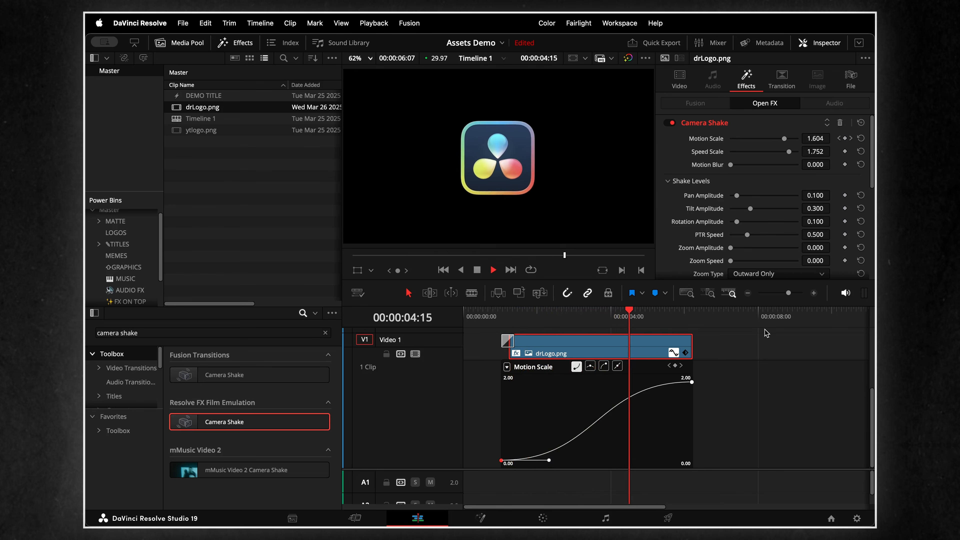
key(space)
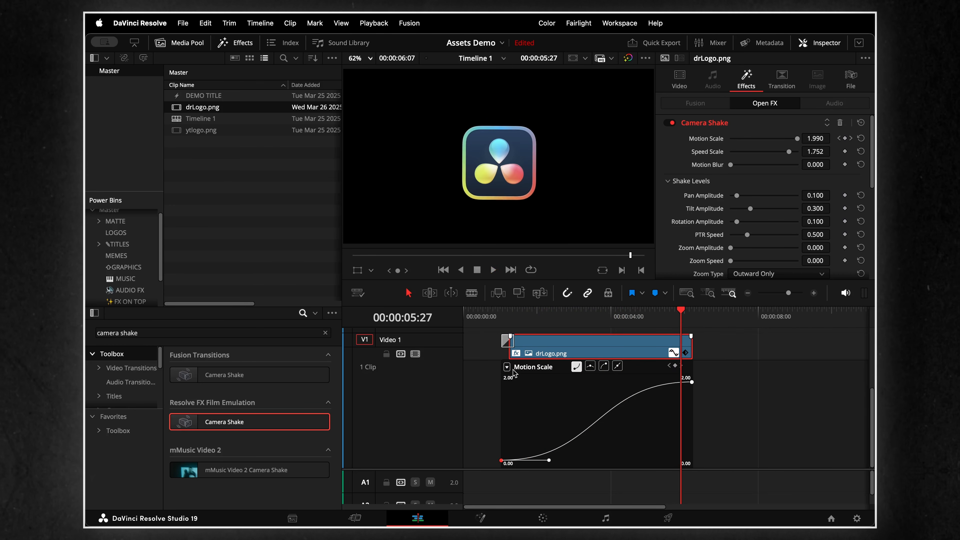
- Open the curve's parameter list, adjust the keyframe curve of another Camera Shake parameter on drLogo.png, and play it back
click(507, 368)
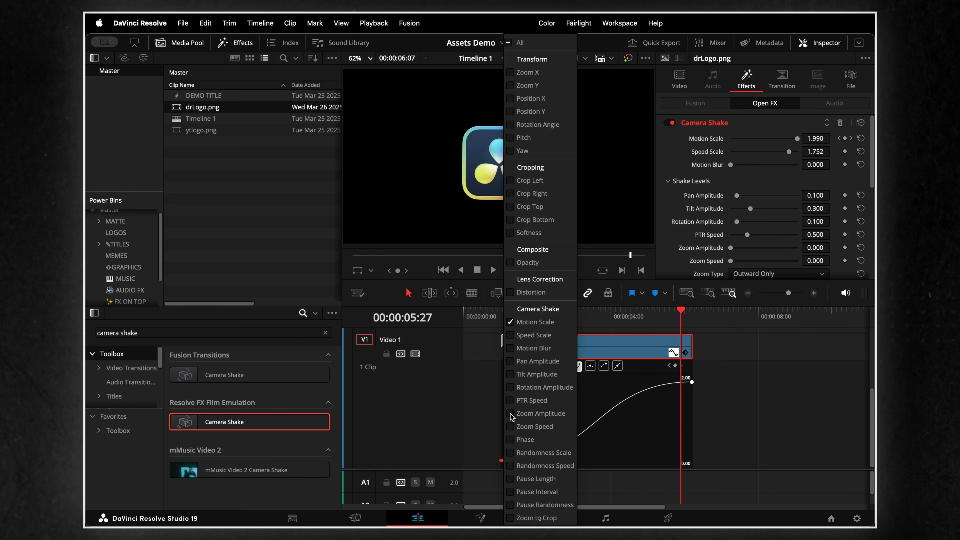
click(687, 461)
mouse_move(550, 460)
mouse_down()
mouse_move(551, 419)
mouse_move(525, 404)
mouse_move(551, 449)
mouse_up()
alt+click(681, 405)
click(542, 317)
alt+click(541, 404)
key(space)
- Increase Camera Shake's Zoom Speed and preview the logo clip from near its start
drag(730, 261, 763, 261)
click(522, 316)
key(space)
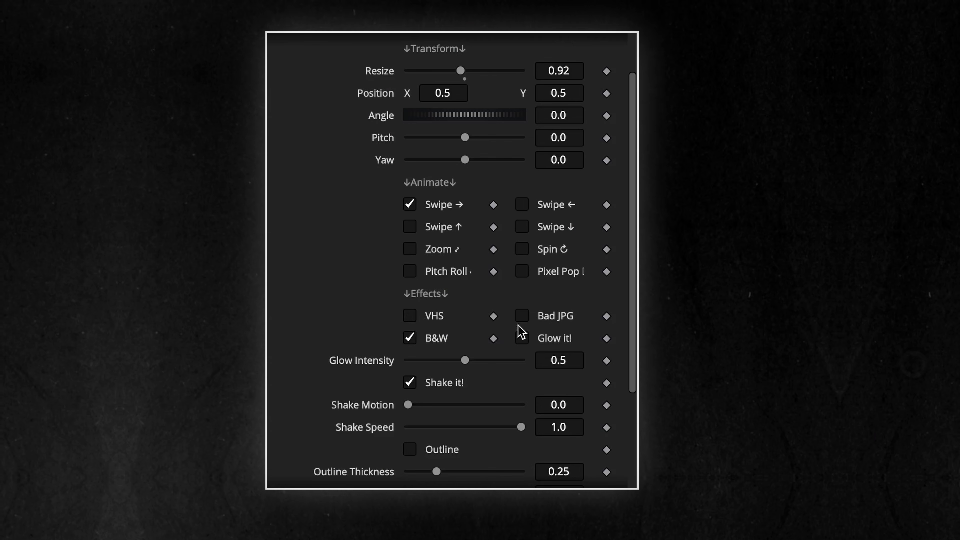
- Turn off the logo's B&W effect and preview its animation in the Fusion effect controls
click(404, 337)
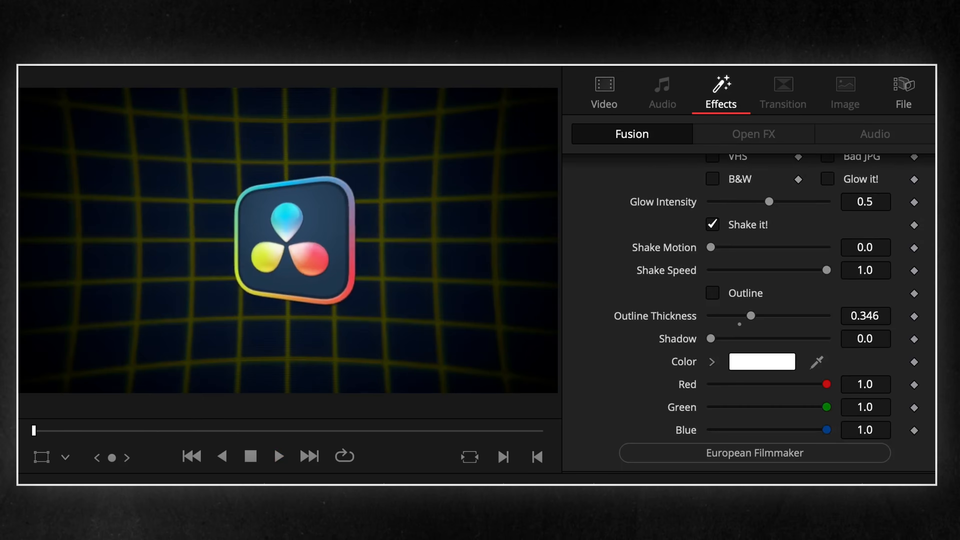
key(space)
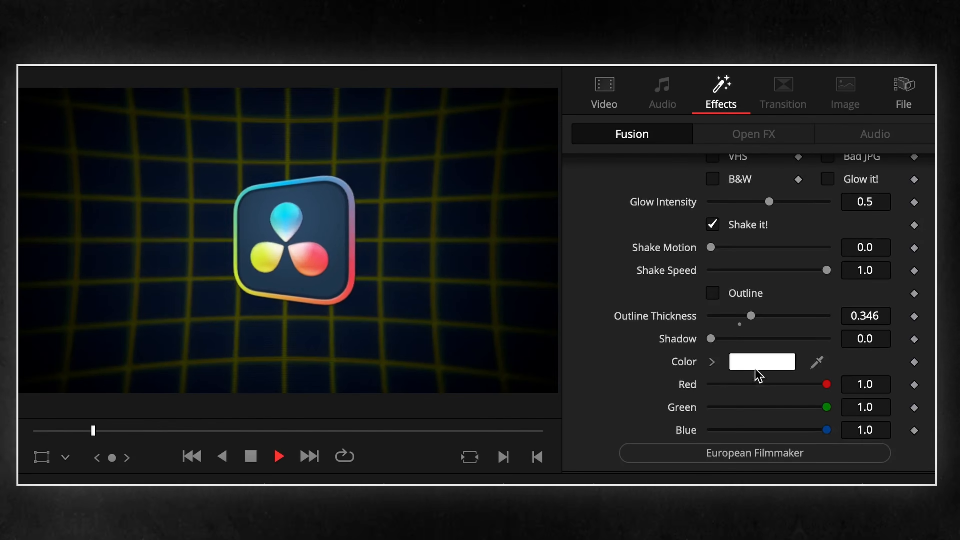
scroll(742, 340, up, 3)
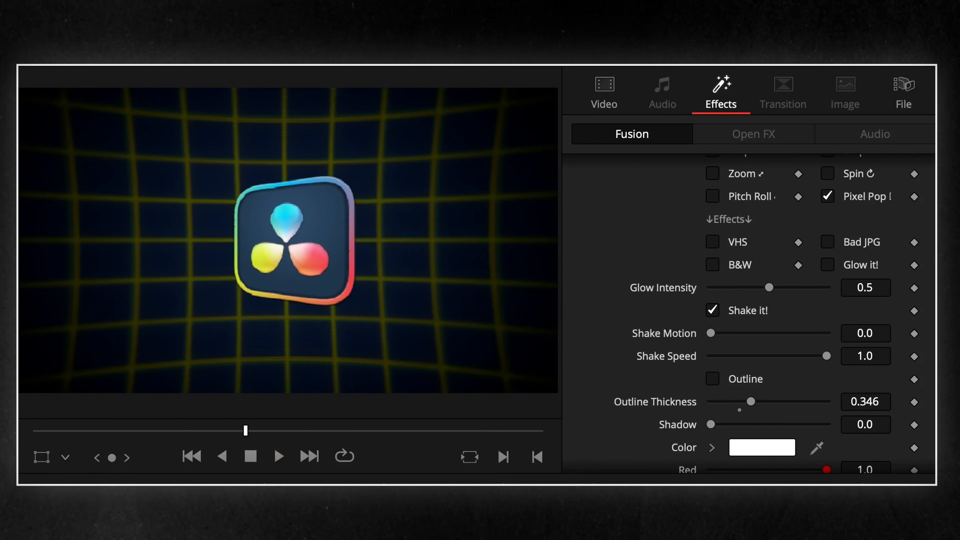
key(space)
scroll(763, 269, up, 2)
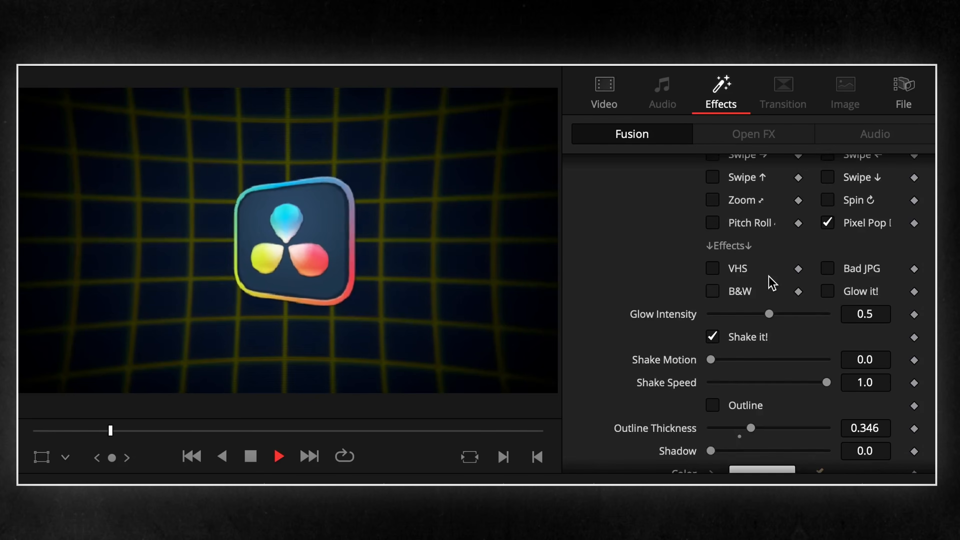
- Enable the Zoom animation alongside Pixel Pop and preview it on the logo
click(713, 207)
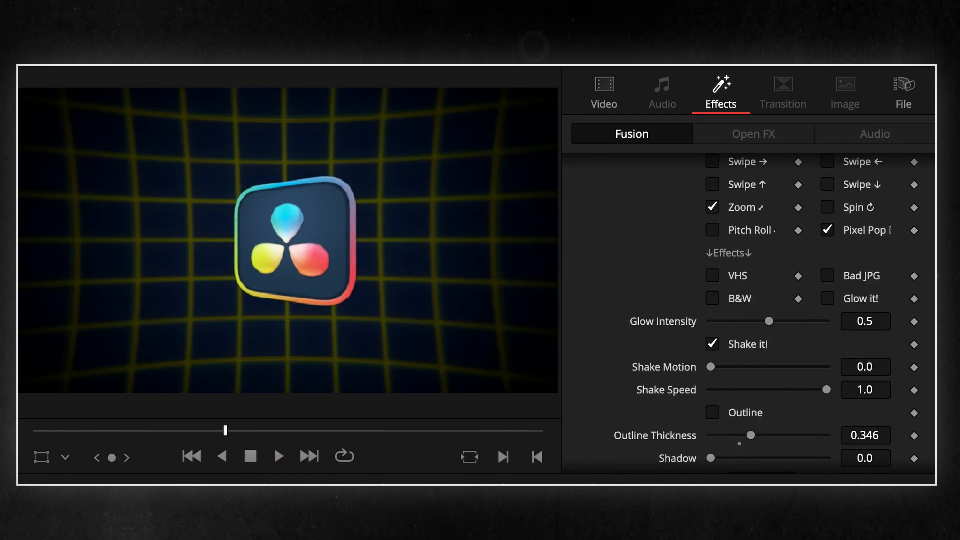
key(space)
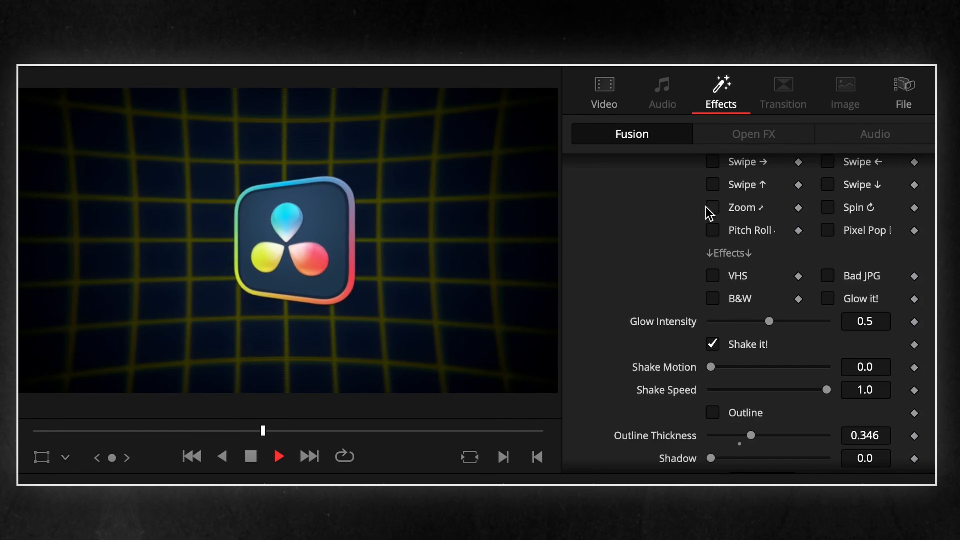
scroll(725, 300, up, 3)
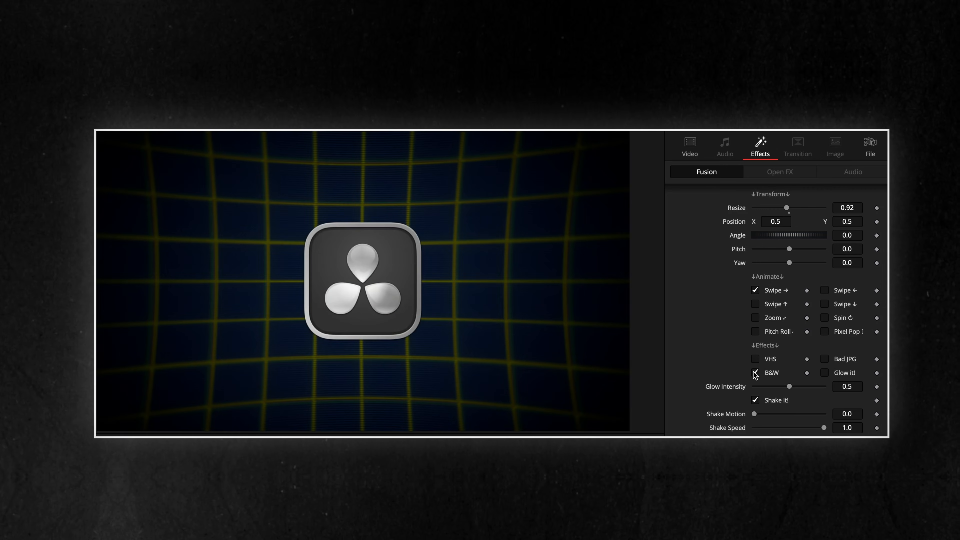
- Turn on the logo's B&W effect and lower its Yaw
click(754, 372)
drag(788, 262, 774, 264)
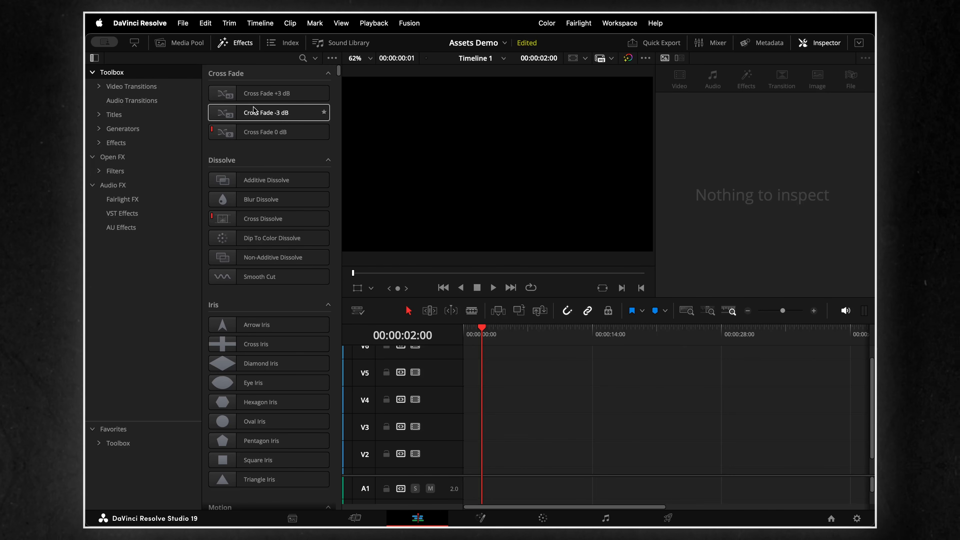
- Place a Grey Scale generator on V2 and EF_LOGO.png above it on V3 with the same length
click(123, 129)
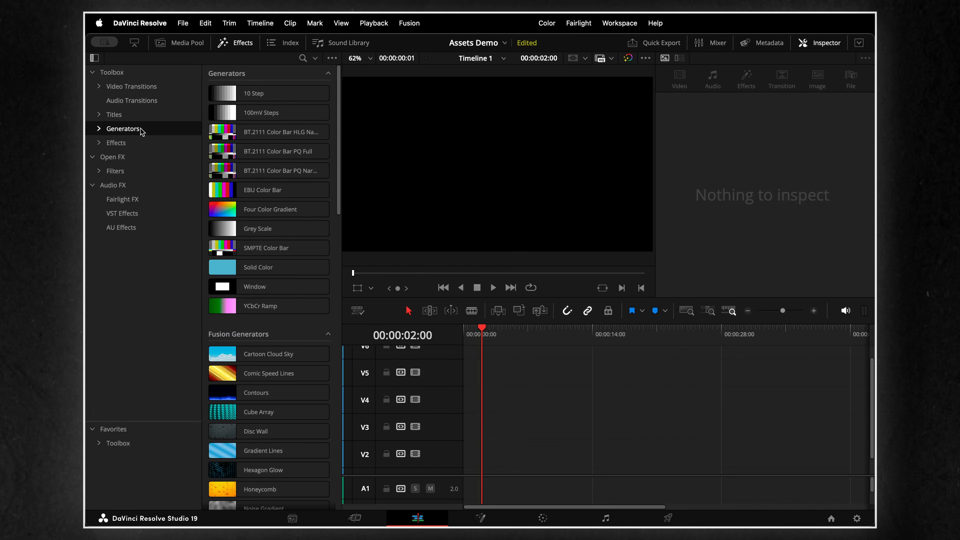
drag(258, 228, 808, 445)
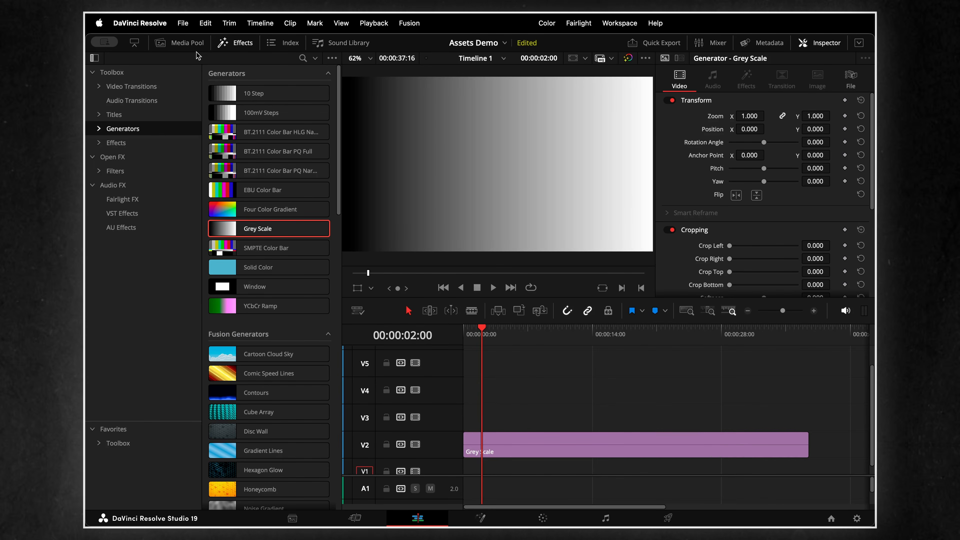
click(187, 43)
drag(203, 146, 807, 412)
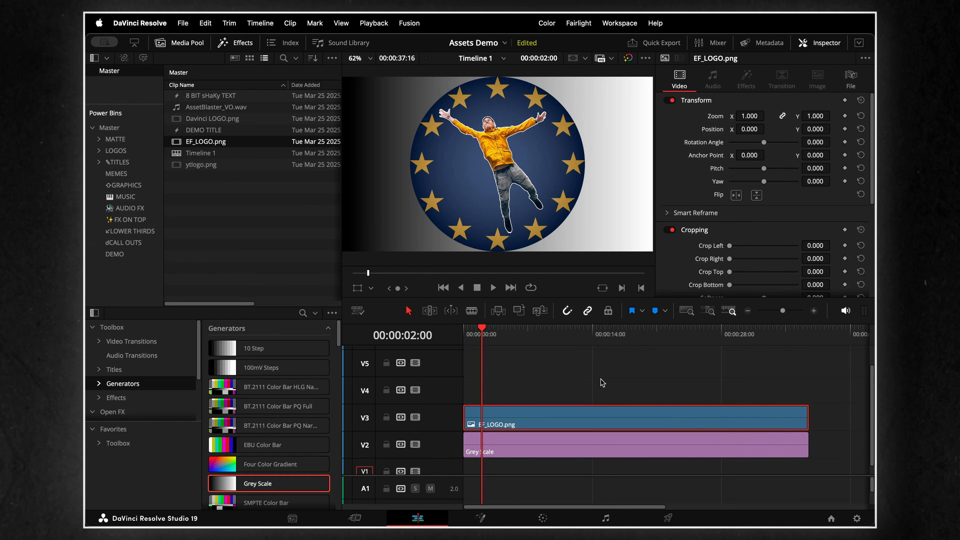
- Apply the favourite AssetBlaster effect to EF_LOGO.png on V3 and hide the Media Pool and Effects library
click(113, 428)
drag(261, 473, 525, 421)
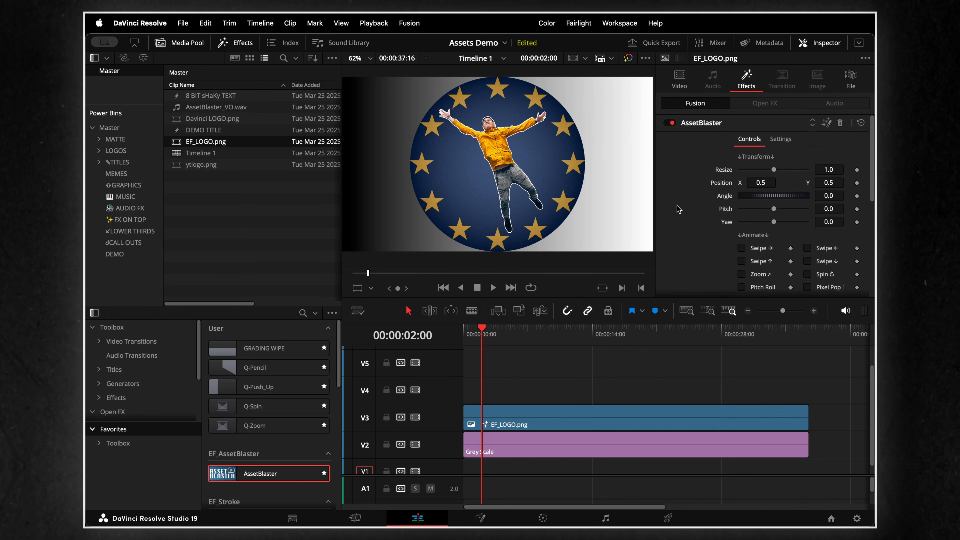
click(197, 44)
click(242, 42)
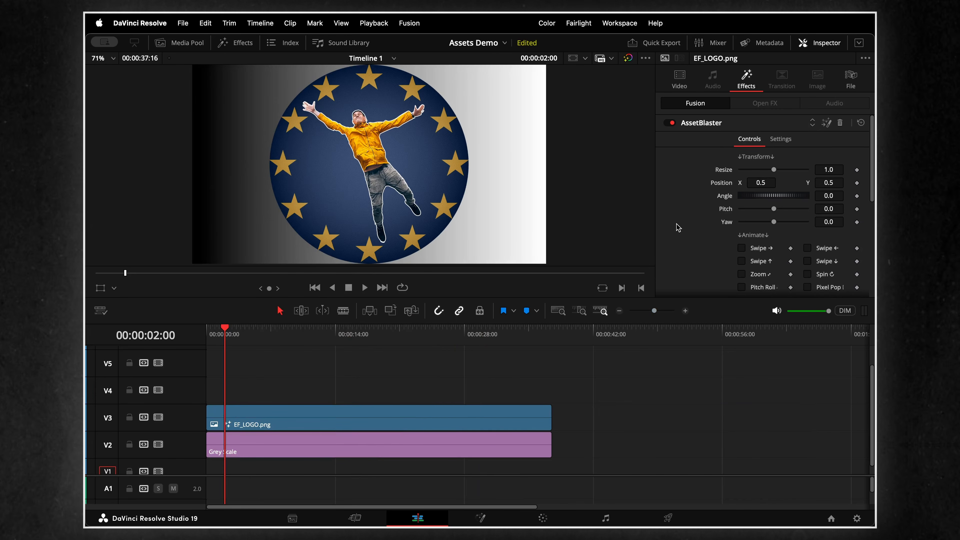
- Set the logo's Resize to 0.34, Position X to 0.525 and Angle to -20.9, and enable the Swipe → animation
mouse_move(775, 172)
mouse_down()
mouse_move(753, 170)
mouse_move(762, 182)
mouse_up()
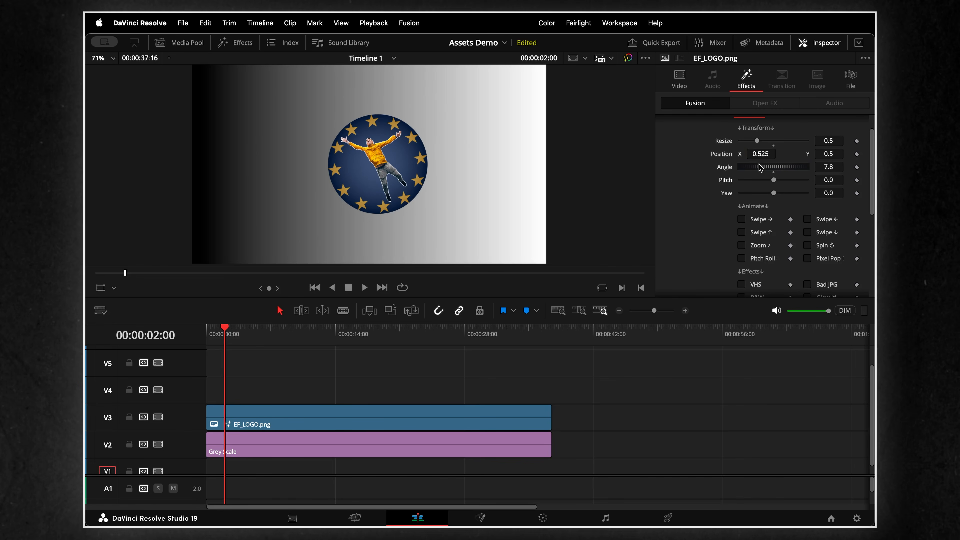
drag(761, 167, 753, 141)
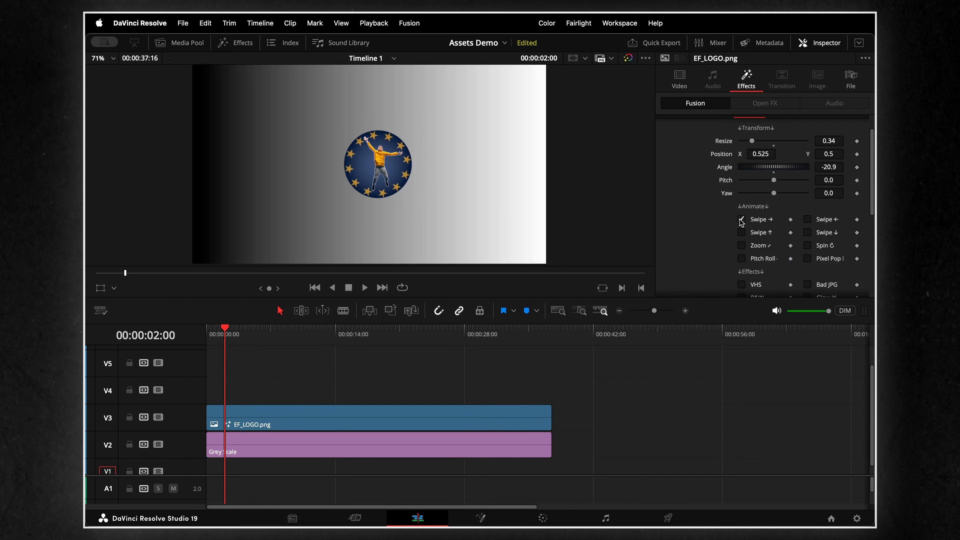
- Play back the logo's swipe animation repeatedly from the start of the timeline
key(Home)
key(space)
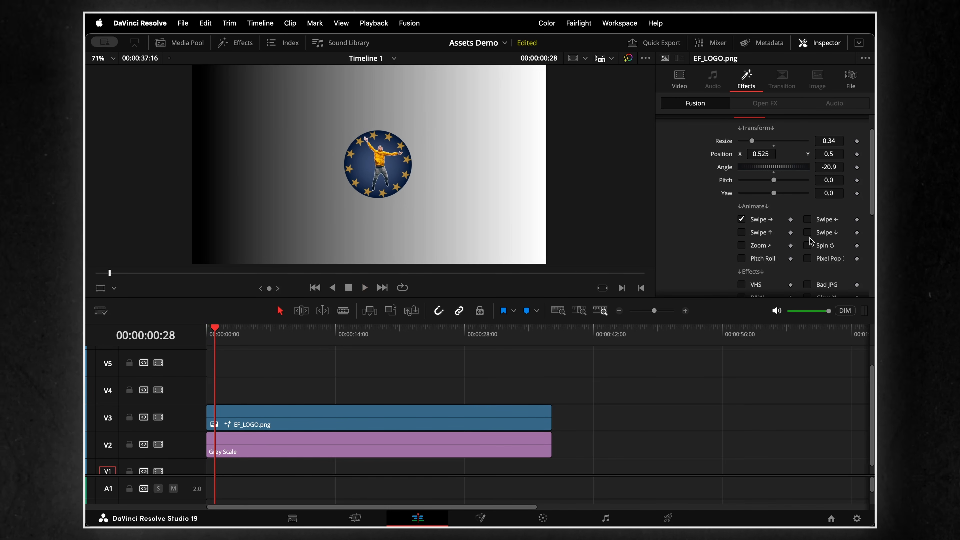
drag(109, 272, 86, 270)
key(space)
key(space)
drag(253, 273, 88, 275)
- Try the Swipe ↑ and Zoom animations on the logo and play the clip from the start
key(space)
key(space)
click(741, 232)
click(741, 245)
key(space)
drag(240, 336, 197, 332)
key(space)
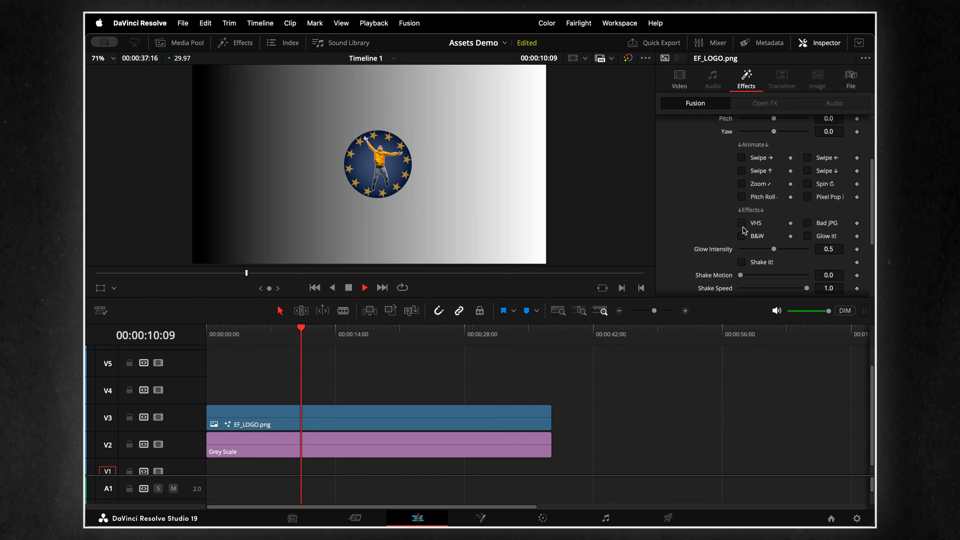
- Try the B&W and Glow it! effects on the logo during playback
click(742, 236)
click(807, 236)
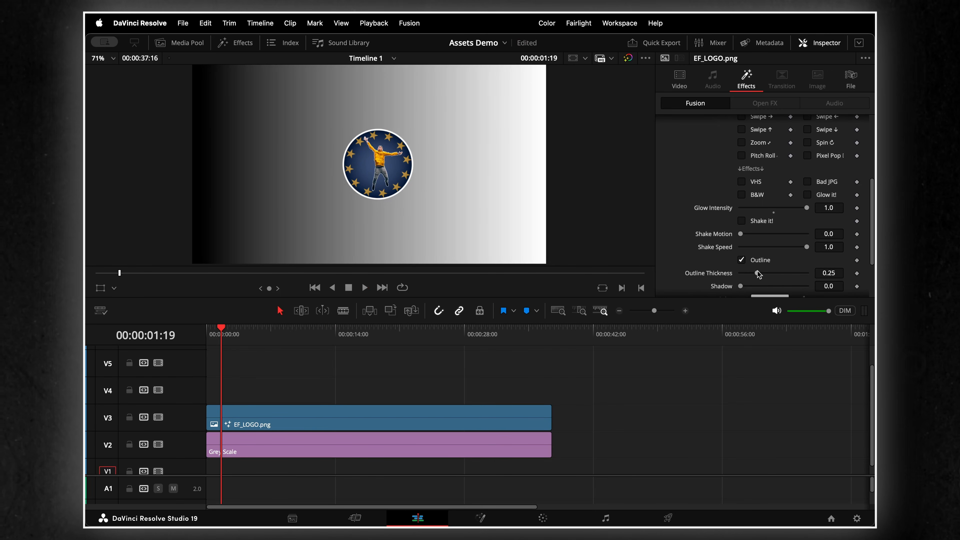
- Set the logo's Outline Thickness to 0.669 and its Shadow to 0.835
drag(757, 273, 785, 273)
scroll(785, 264, down, 2)
drag(741, 251, 795, 251)
- Pick a blue-violet outline color for the logo from the color wheel and swatches, and apply it
scroll(795, 251, down, 2)
click(770, 233)
drag(201, 336, 173, 367)
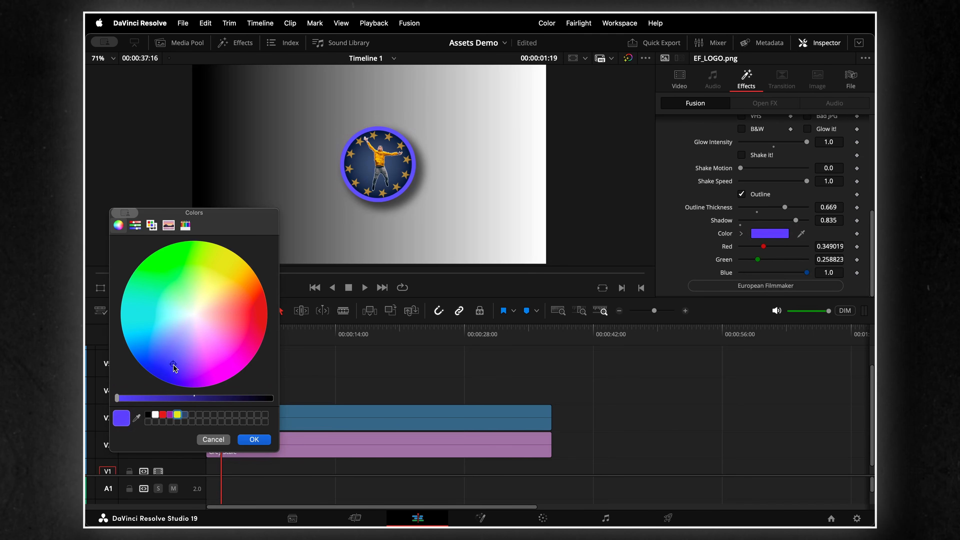
click(185, 414)
click(254, 440)
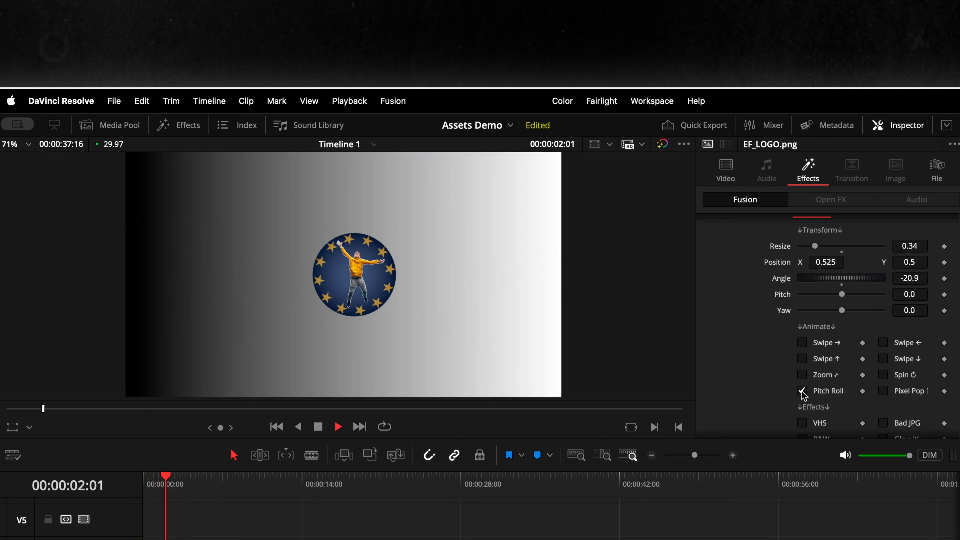
- Try the VHS and Bad JPG effects on the logo one at a time, and turn on B&W
scroll(766, 360, down, 4)
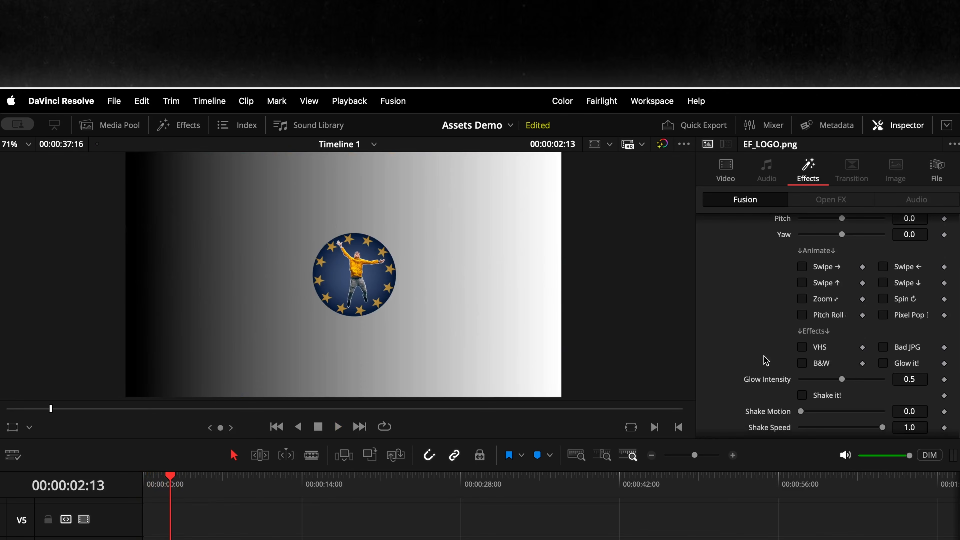
click(802, 347)
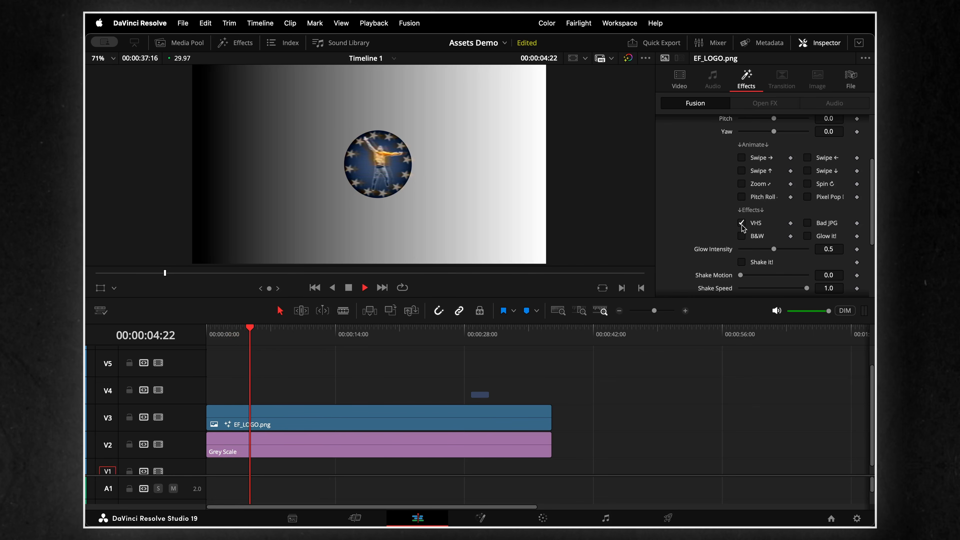
click(802, 347)
click(807, 223)
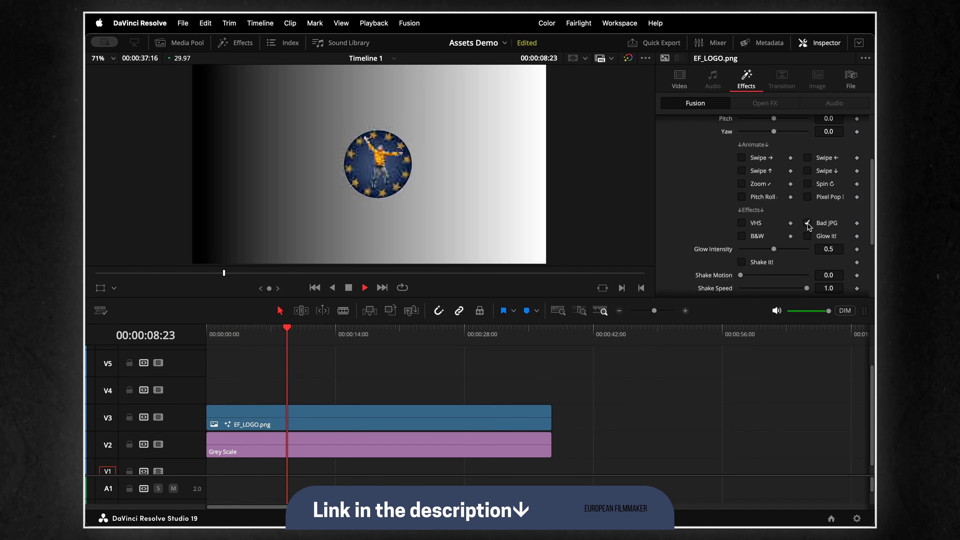
click(807, 223)
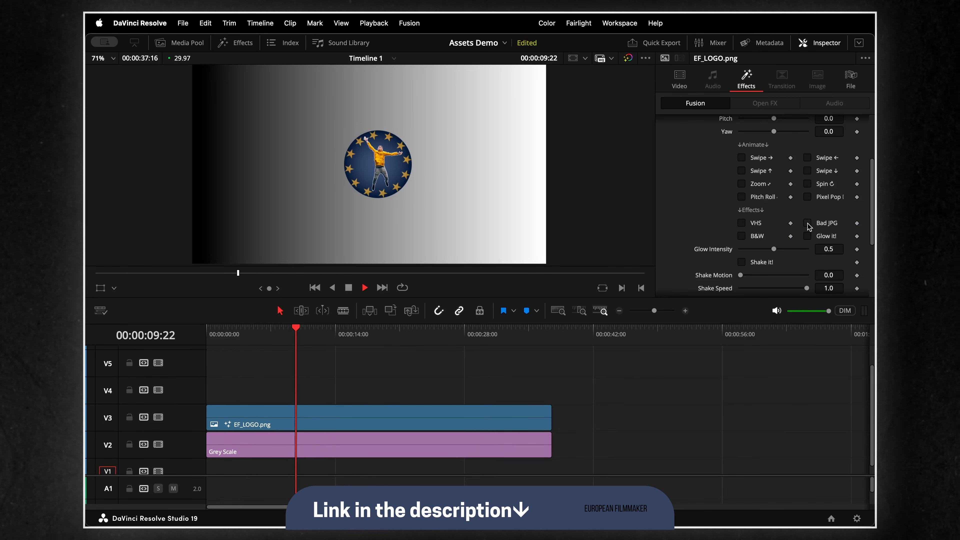
click(742, 235)
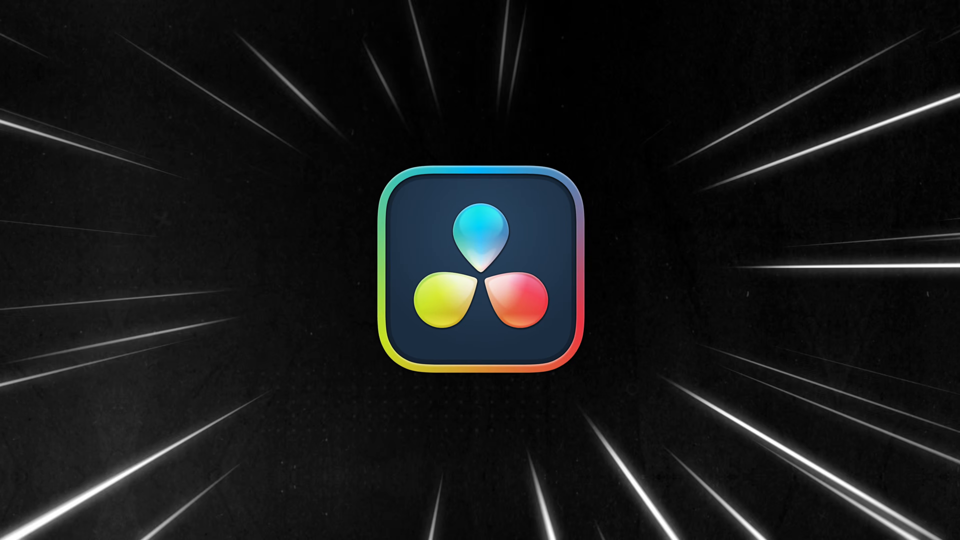